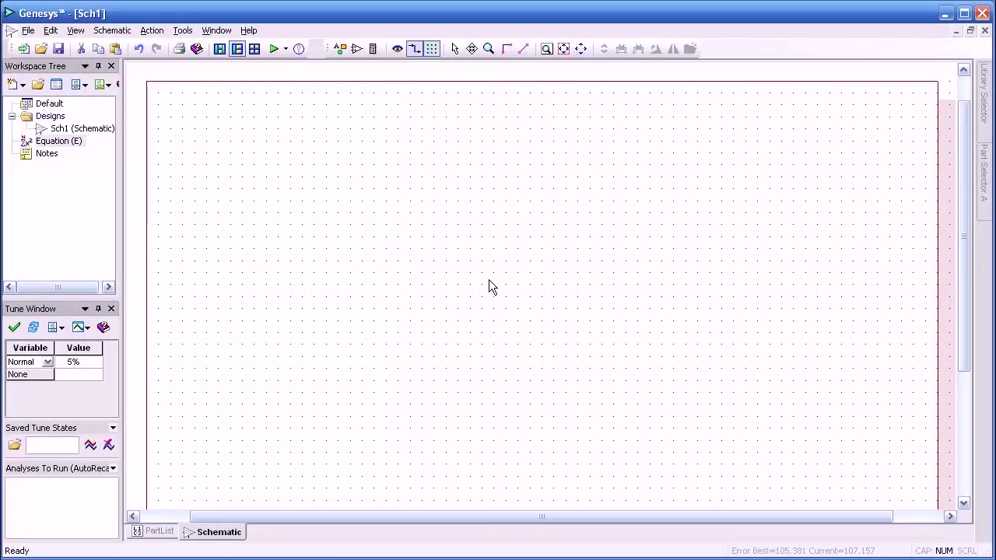
Start a new workspace without saving the old one, and maximize the Sch1 schematic
left_click(28, 30)
left_click(34, 48)
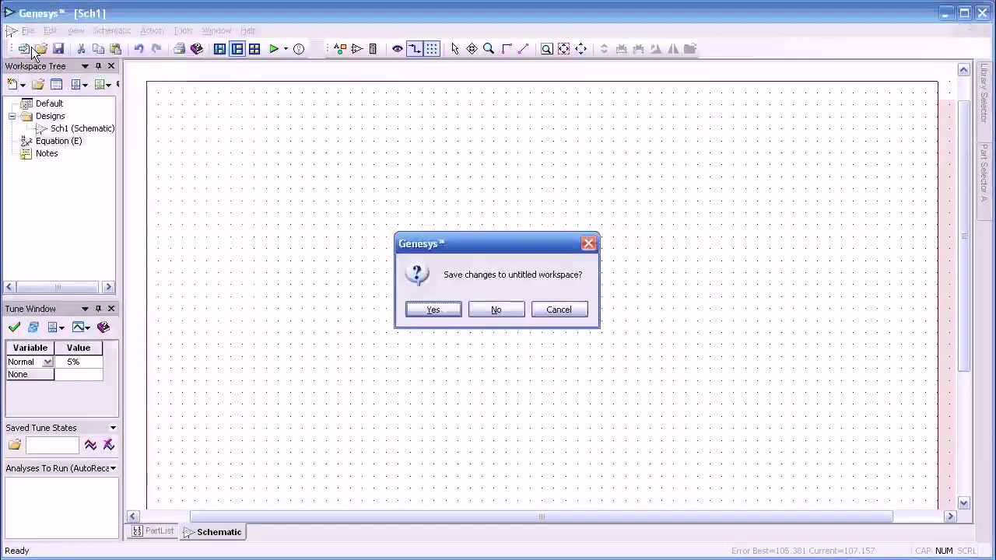
left_click(501, 310)
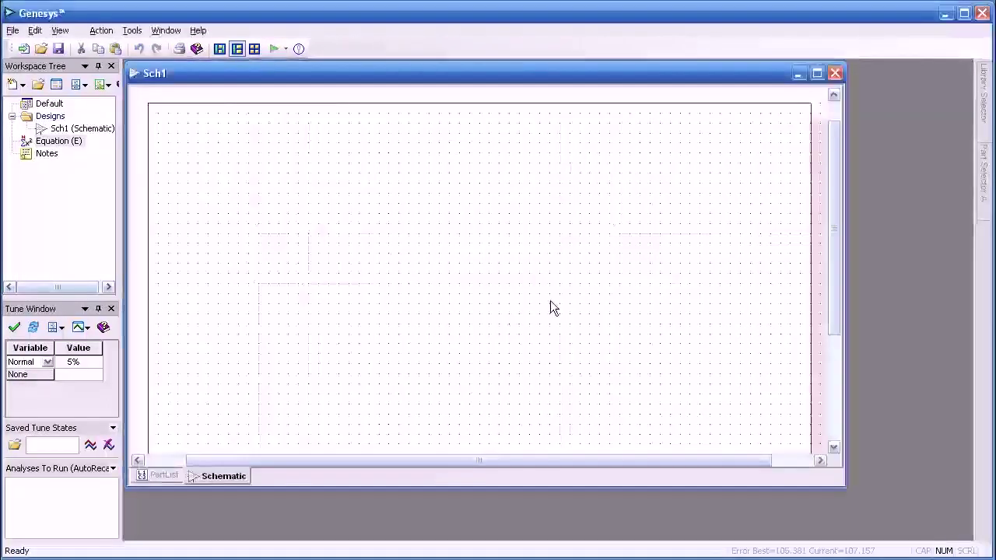
left_click(816, 71)
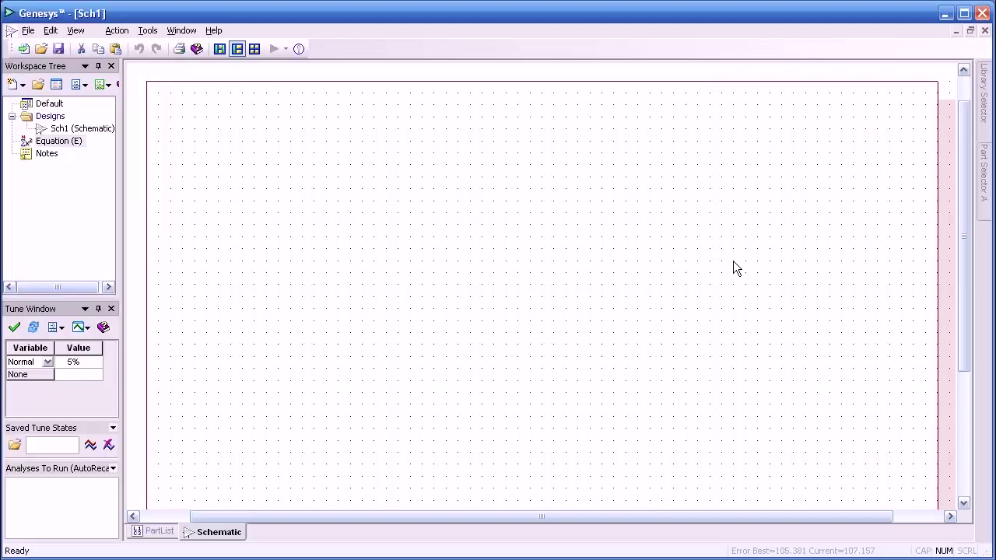
Pick the AT-32063 transistor from the Agilent library in the Part Selector
mouse_move(985, 193)
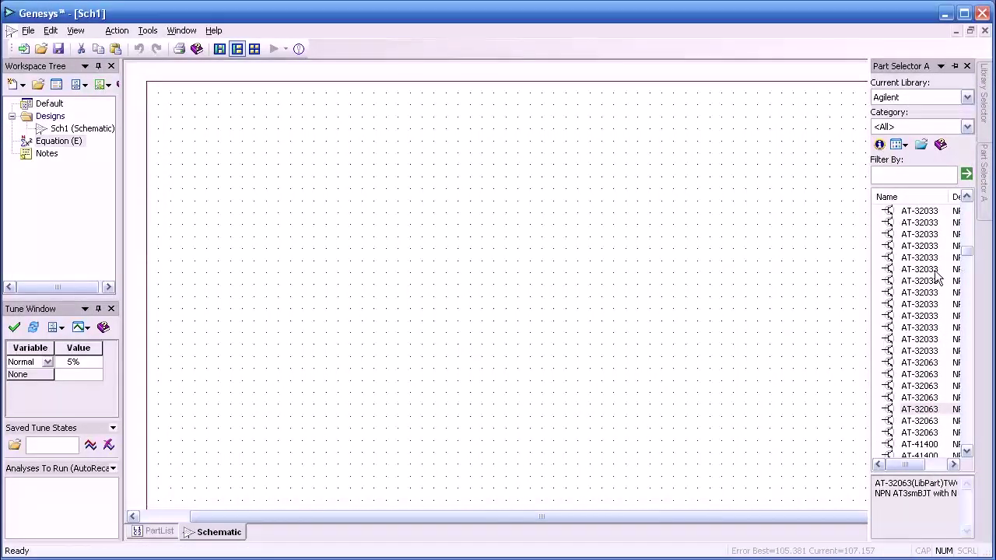
left_click(901, 95)
left_click(903, 95)
left_click(930, 409)
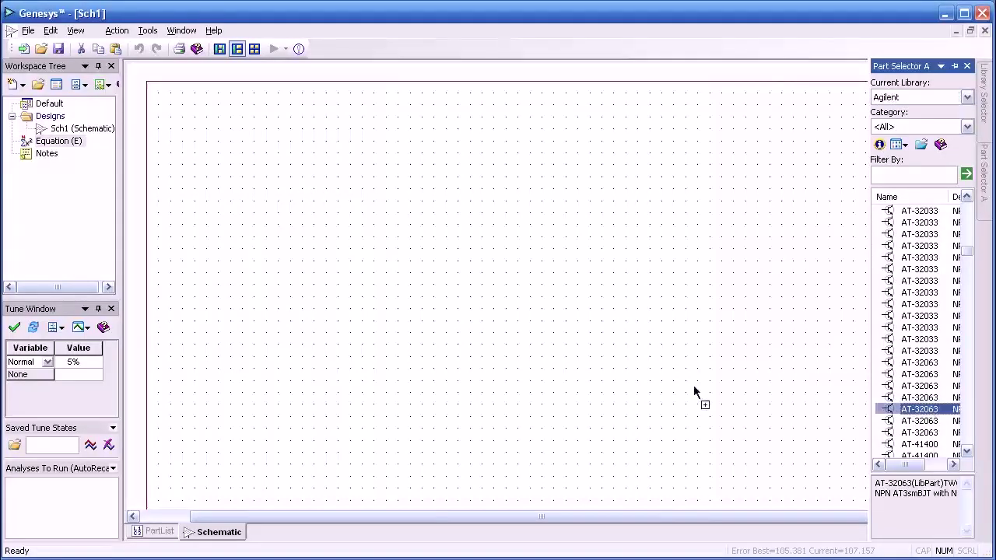
Place the AT-32063 transistor as Q1 and browse for its S-parameter data file
left_click(480, 302)
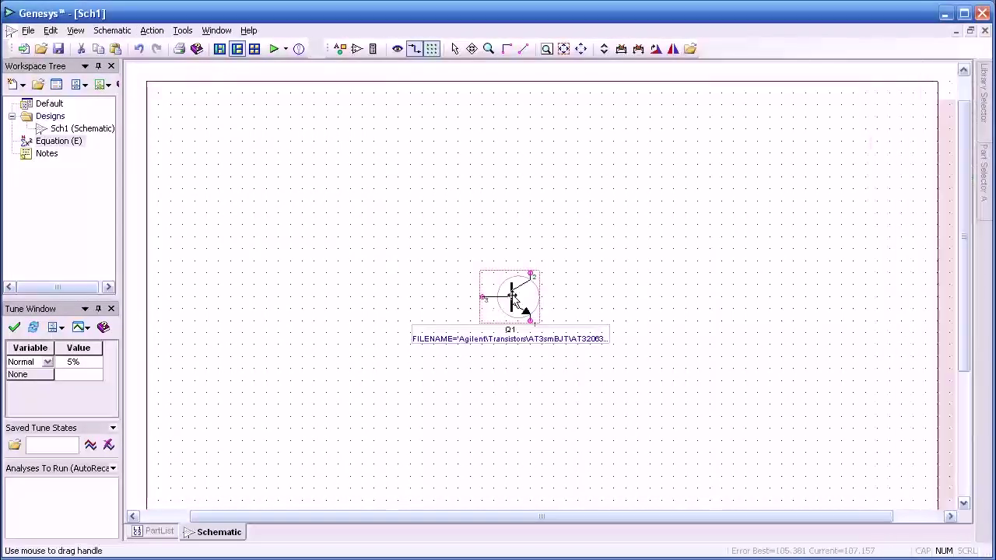
double_click(513, 301)
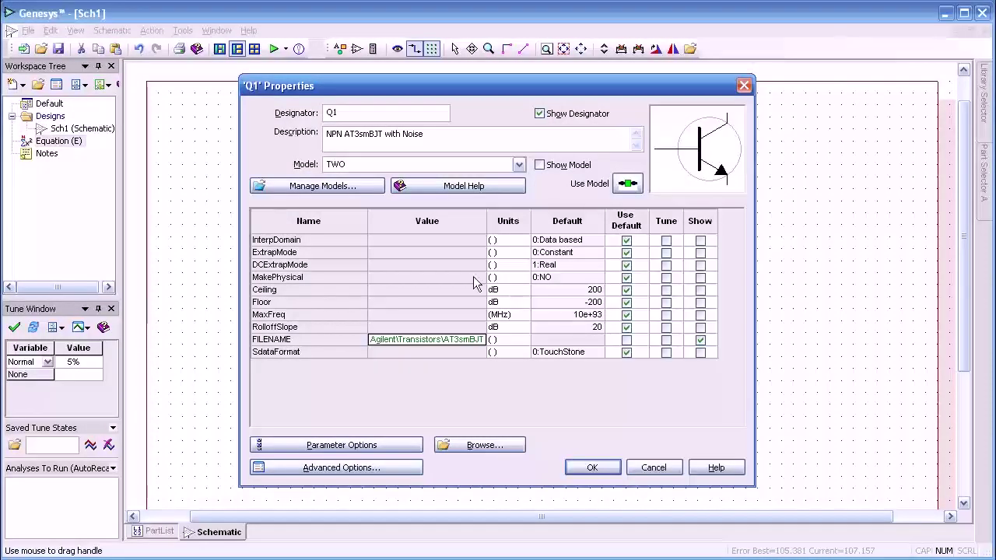
left_click(485, 445)
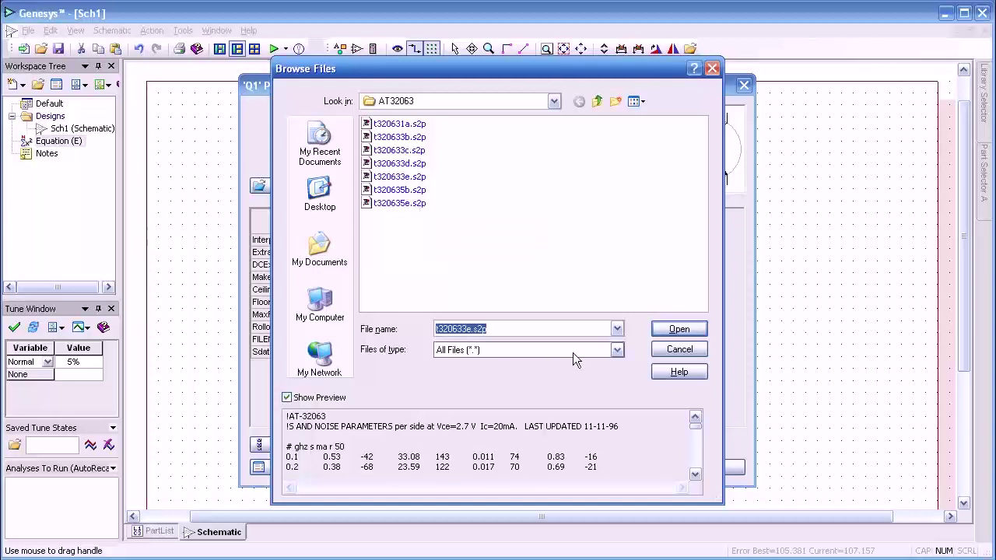
Select t320635e.s2p, the 5 V, 20 mA bias file, and review its noise data
left_click_drag(437, 425, 505, 425)
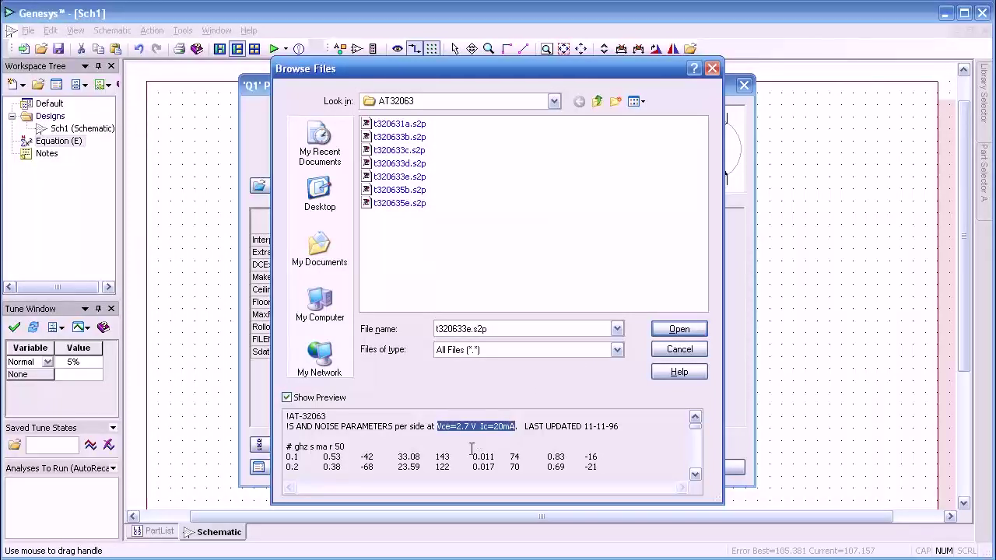
left_click(404, 202)
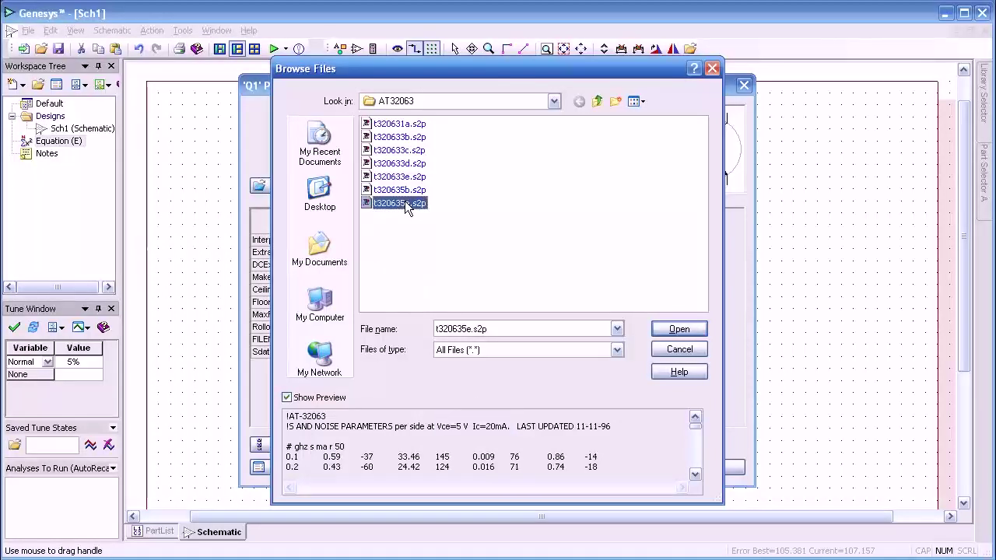
left_click_drag(436, 426, 506, 428)
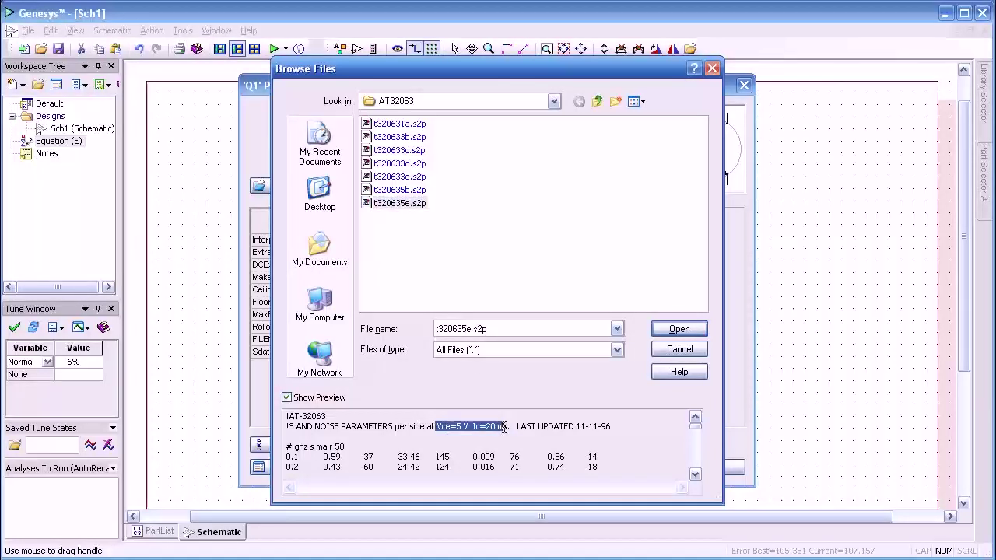
left_click(694, 474)
left_click(695, 473)
left_click(695, 474)
left_click(695, 474)
left_click(694, 474)
left_click(694, 473)
left_click(695, 473)
left_click(695, 473)
left_click_drag(695, 473, 694, 473)
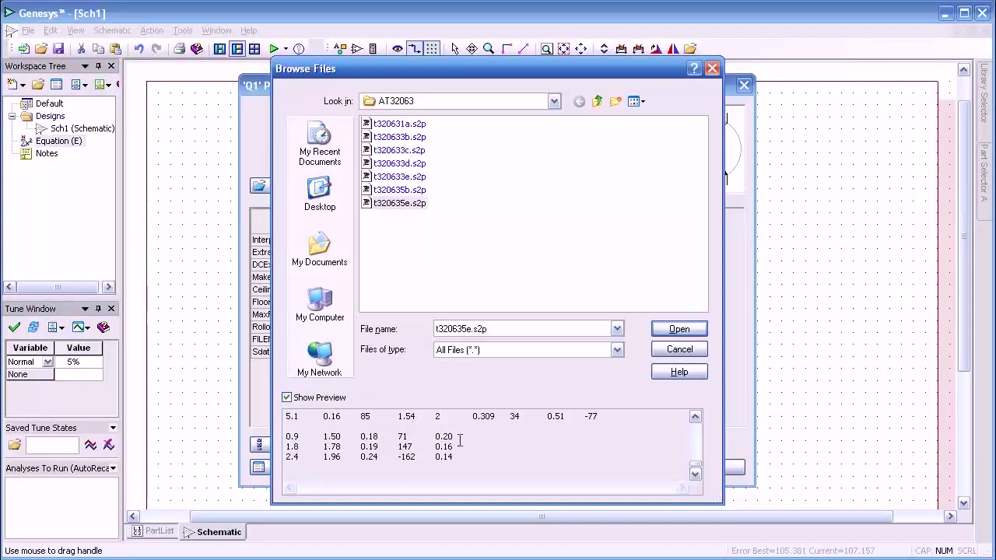
left_click_drag(458, 437, 287, 433)
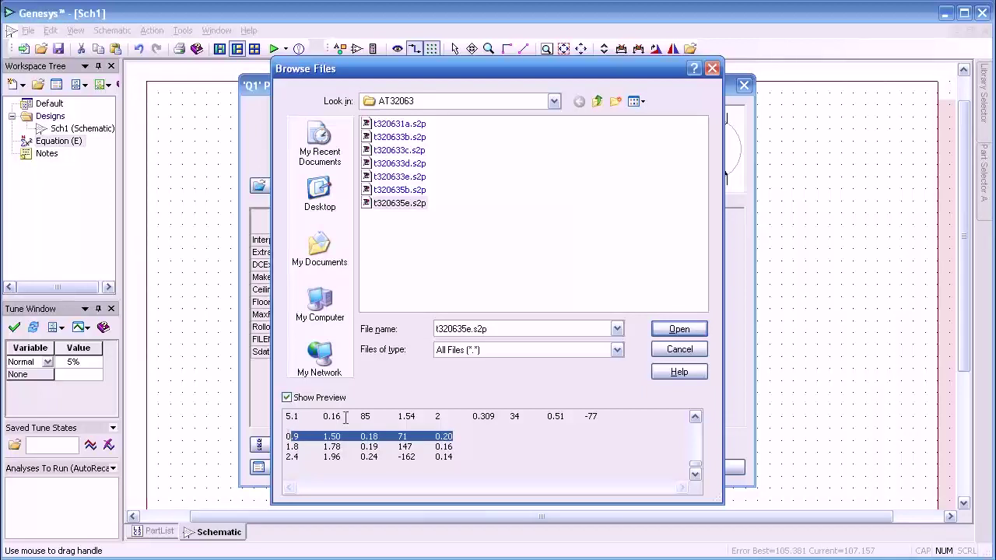
Assign t320635e.s2p to Q1 and hide its FILENAME label on the schematic
left_click(679, 329)
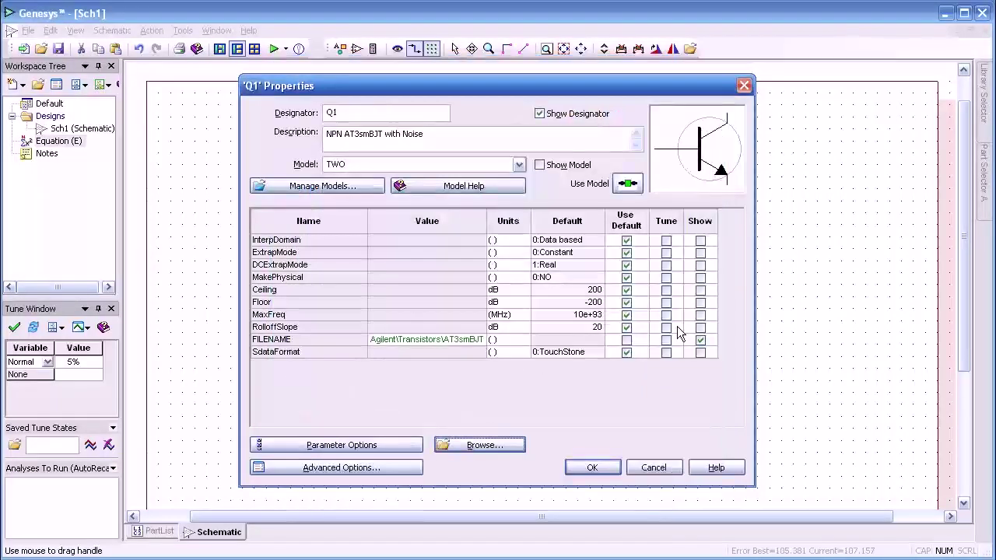
left_click(594, 466)
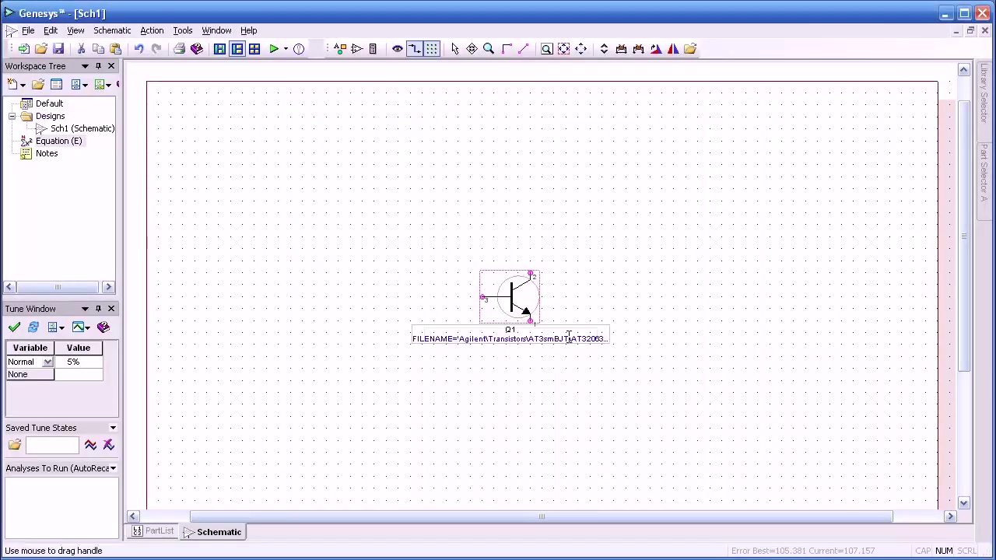
double_click(507, 302)
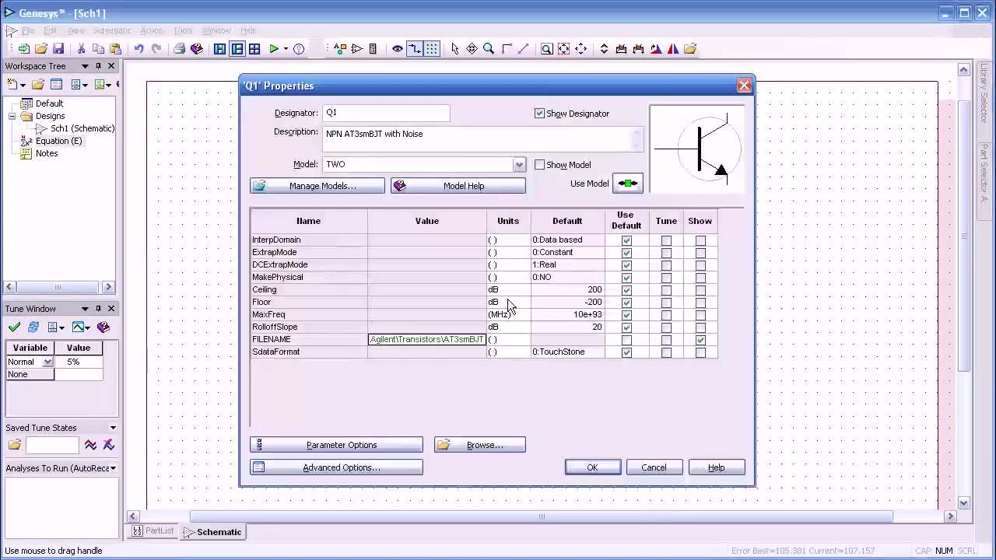
left_click(701, 342)
left_click(592, 468)
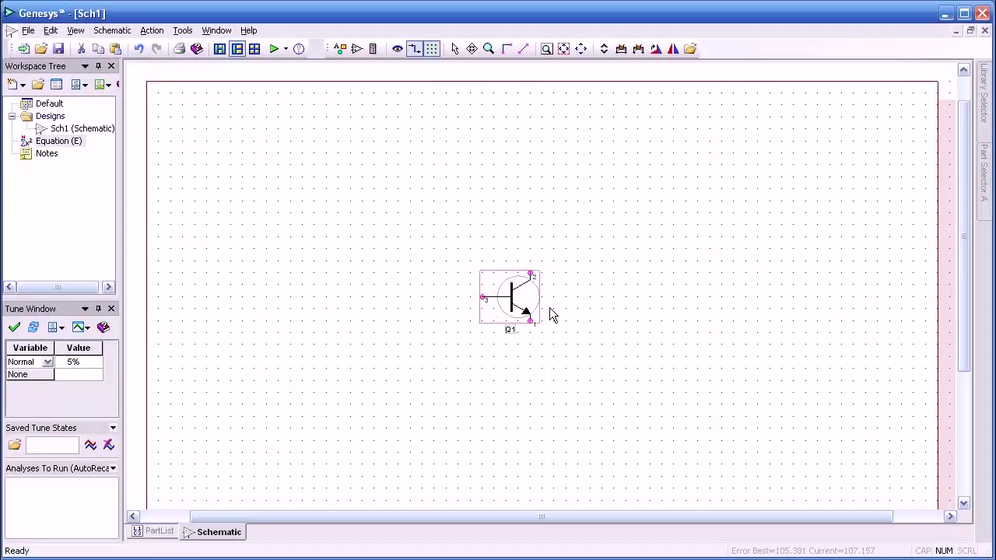
Attach 50 Ω Port_1 to Q1's base and Port_2 to its collector, and ground its emitter
double_click(483, 298)
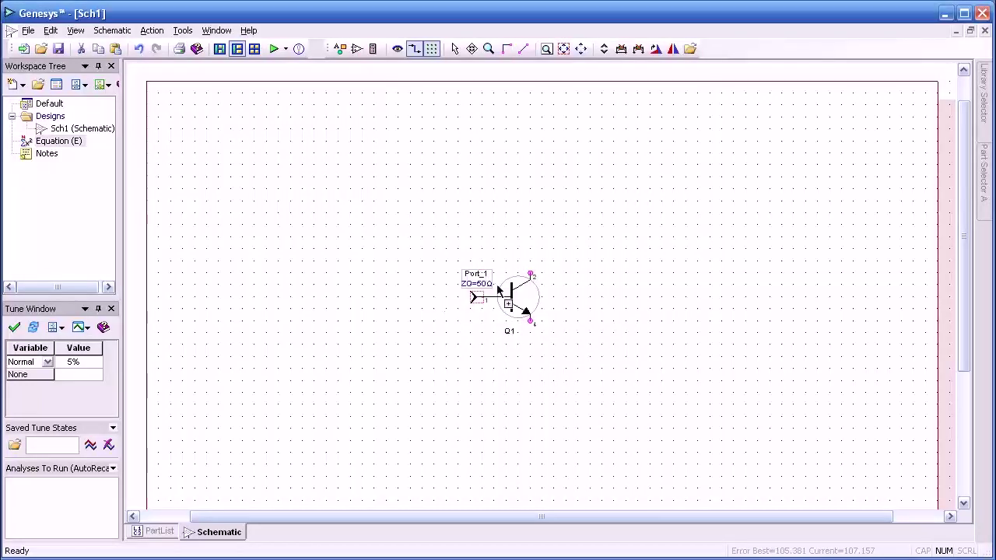
double_click(531, 276)
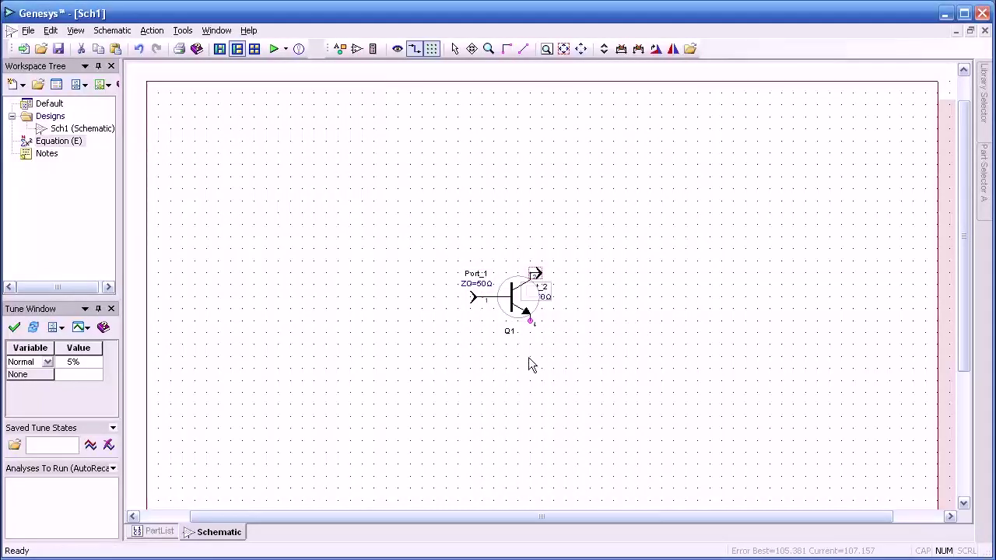
double_click(530, 320)
left_click(548, 363)
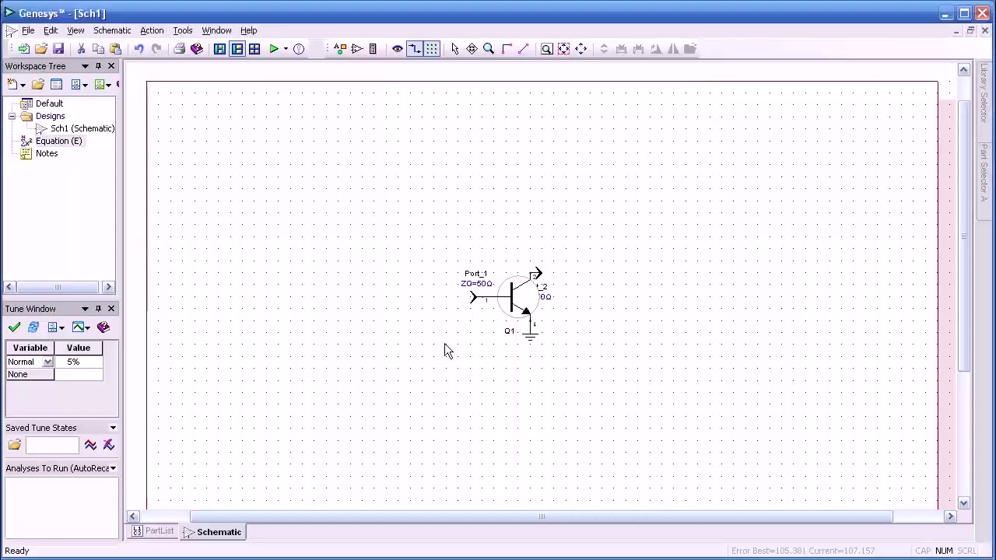
Add a Linear1 linear analysis for design Sch1, keeping the default DC analysis
left_click(14, 84)
mouse_move(81, 109)
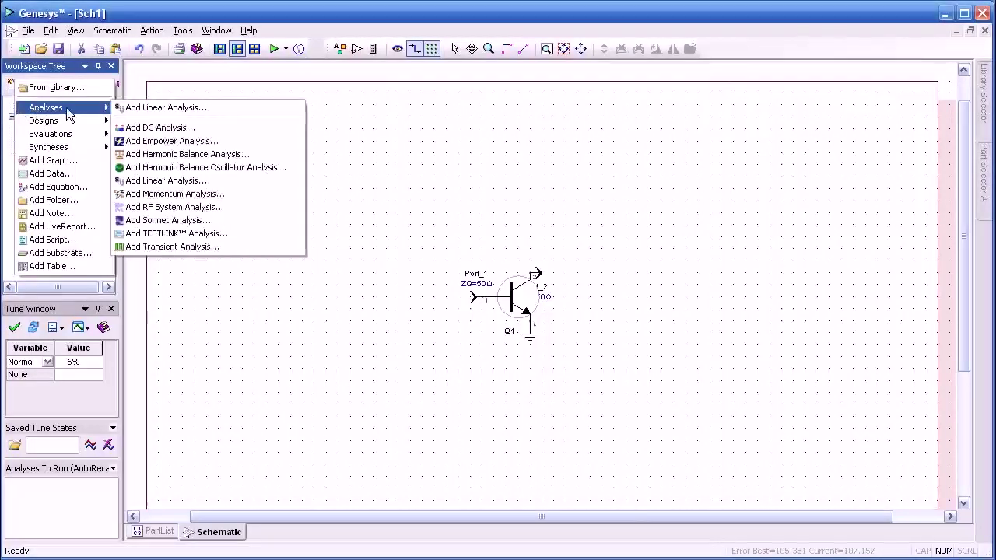
left_click(197, 109)
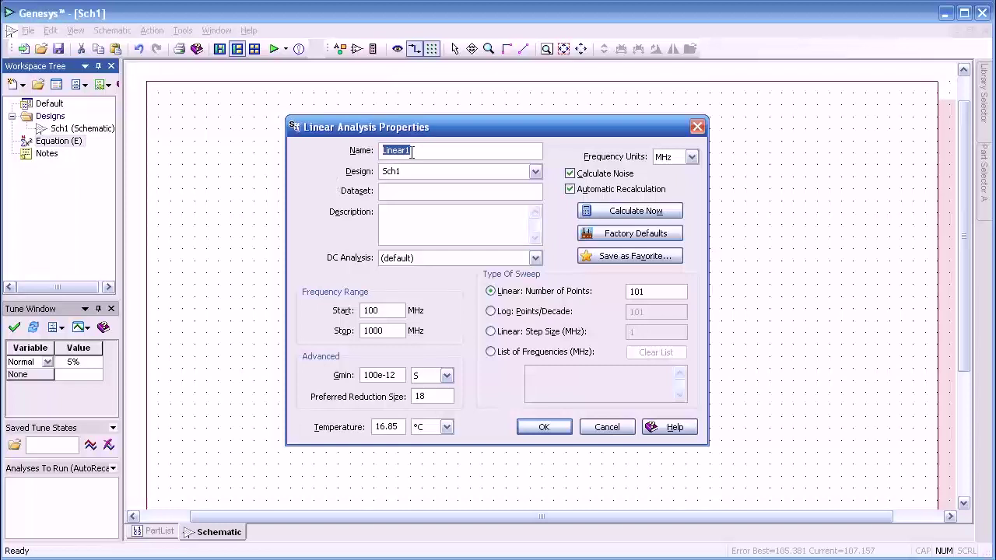
left_click(536, 172)
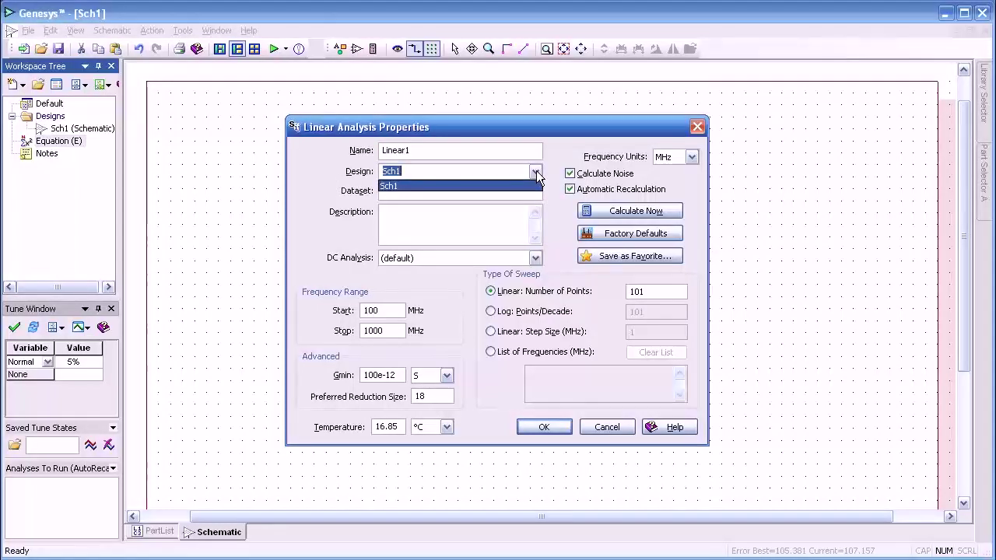
left_click(536, 171)
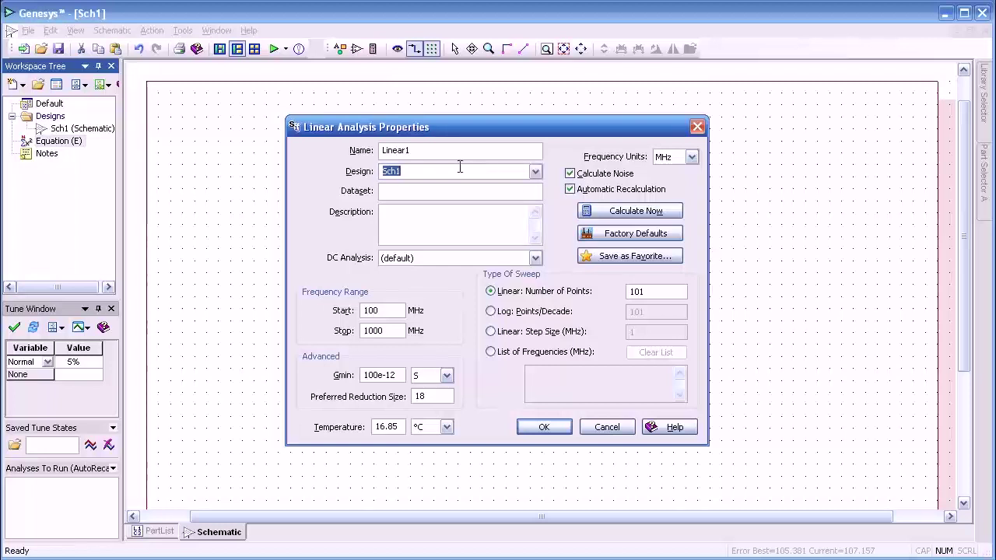
left_click(402, 196)
left_click(434, 258)
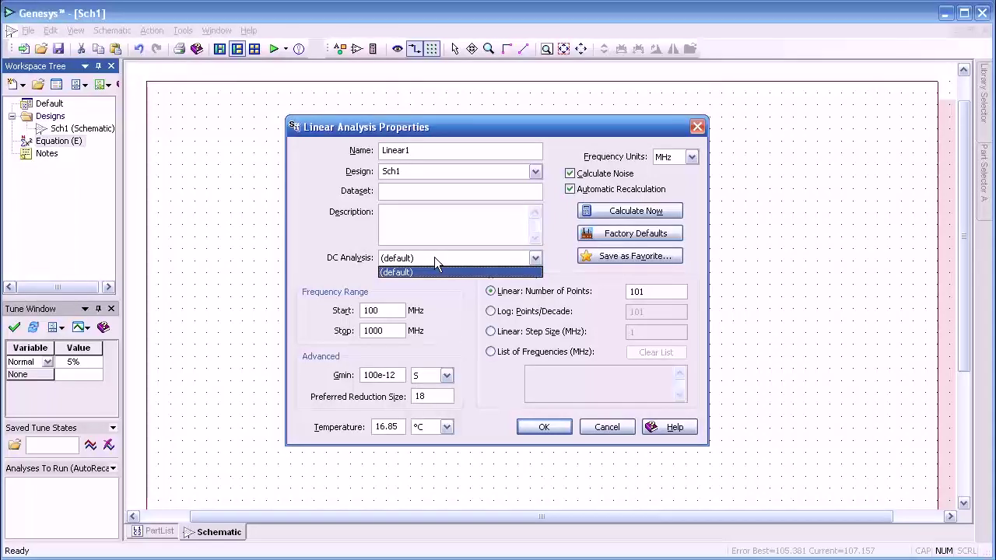
left_click(434, 256)
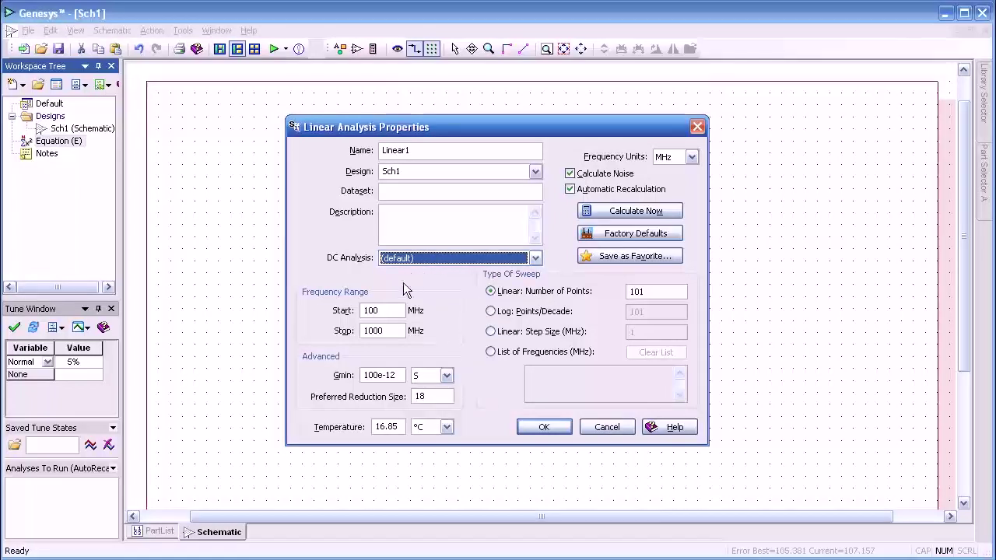
Set the sweep to 500–1500 MHz with 101 points, keeping automatic recalculation on
left_click_drag(386, 311, 348, 311)
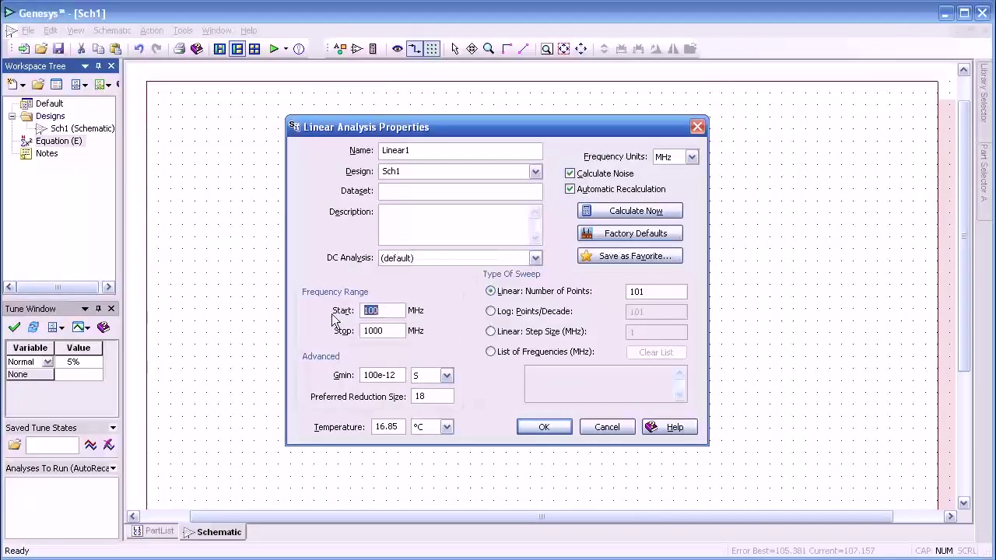
type("500")
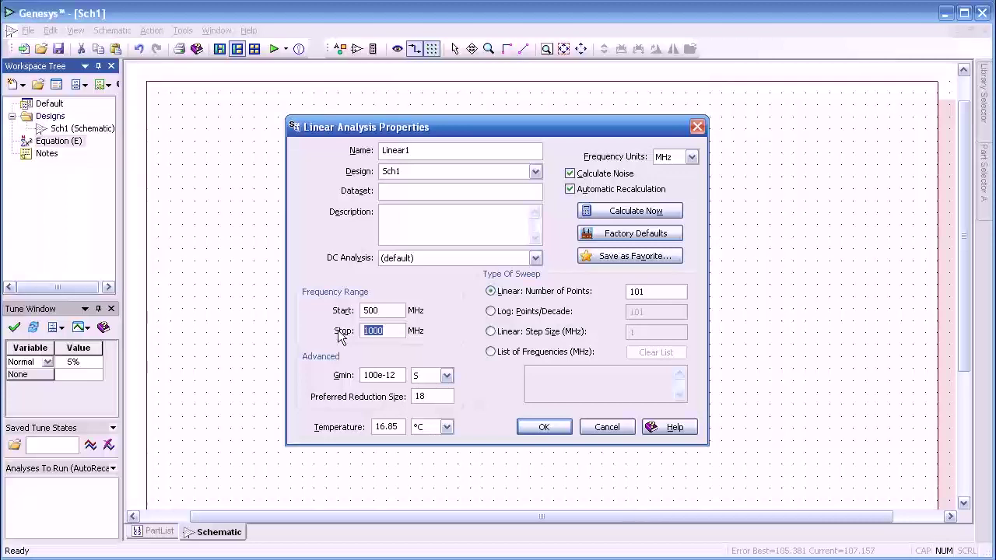
type("1500")
left_click(570, 190)
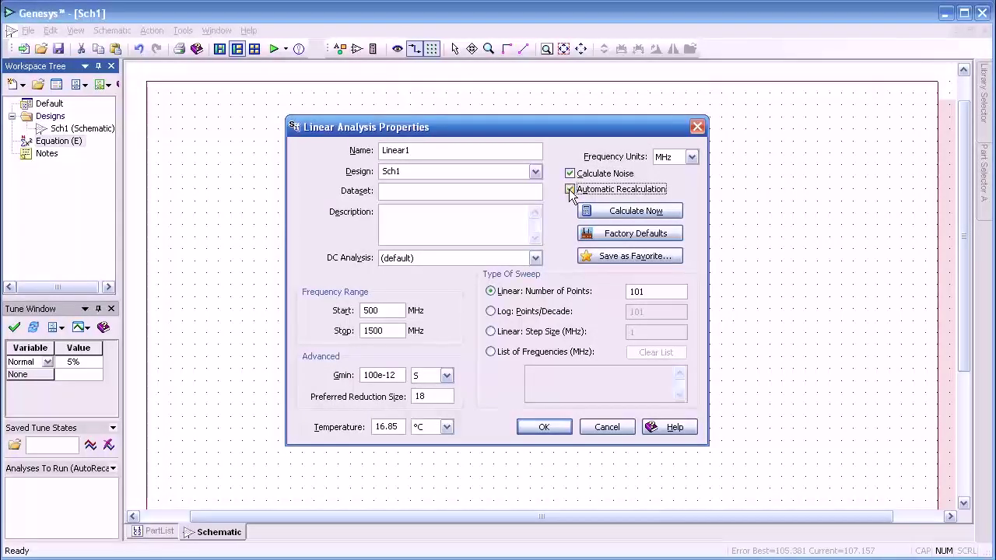
left_click(570, 190)
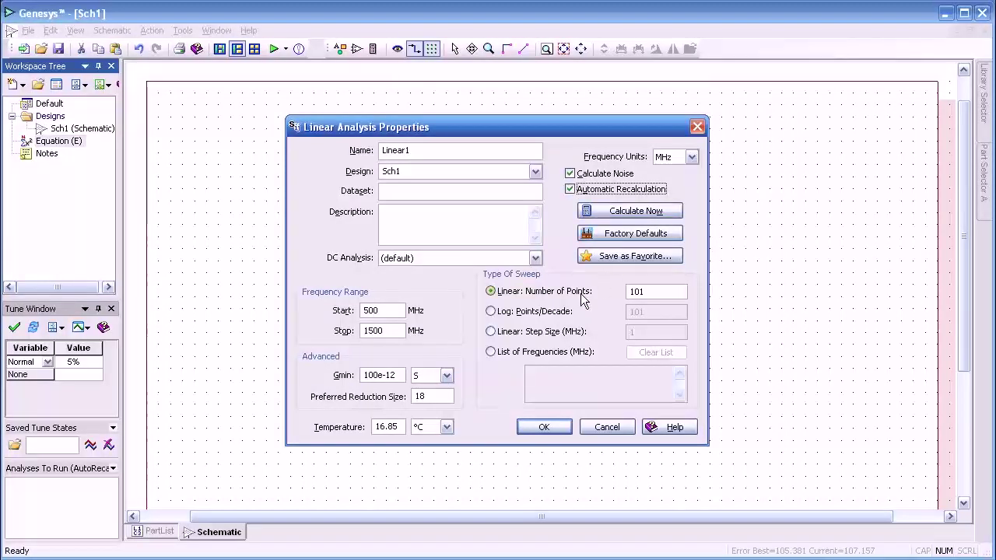
left_click_drag(652, 290, 610, 289)
type("501")
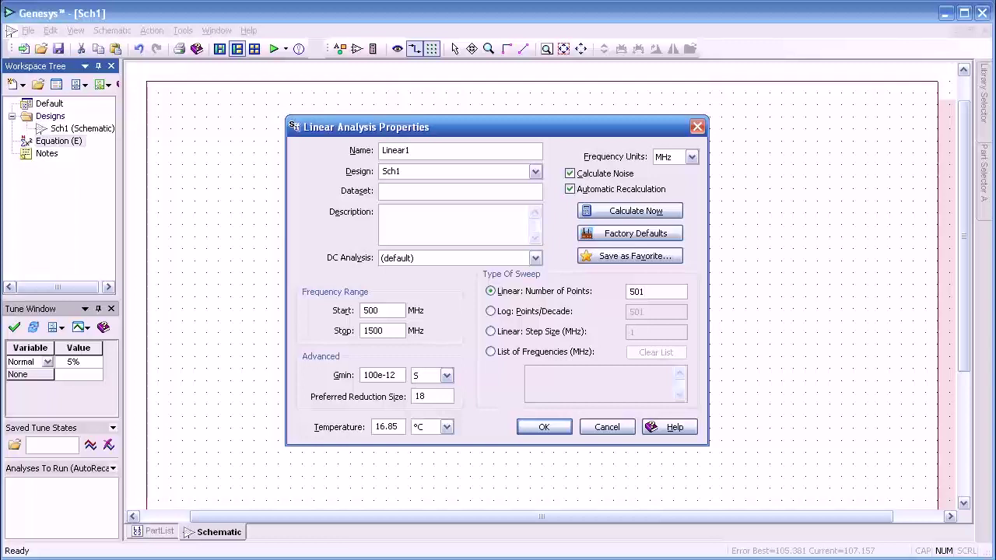
left_click_drag(650, 290, 589, 293)
type("101")
Try other sweep types, return to linear number of points in MHz, and confirm Linear1
left_click(491, 312)
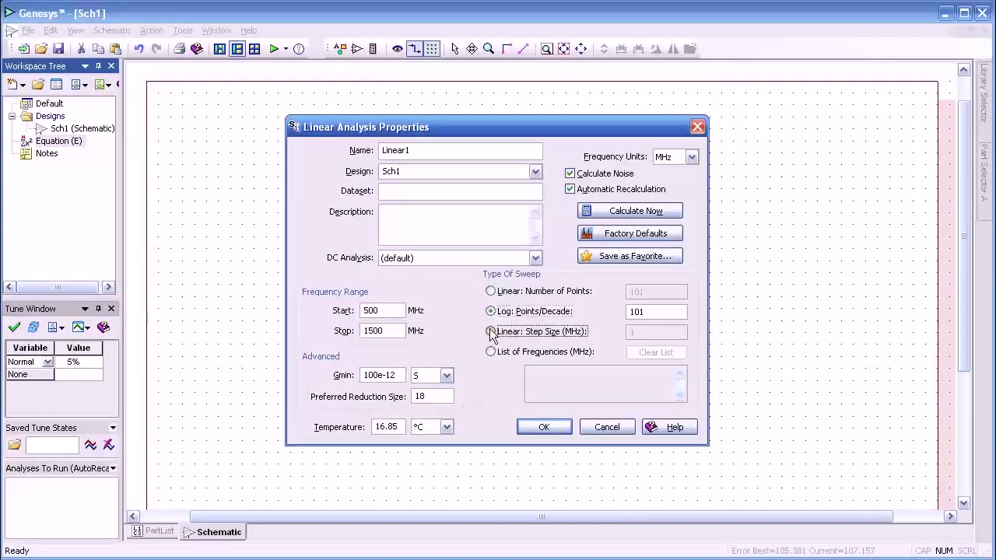
left_click(490, 332)
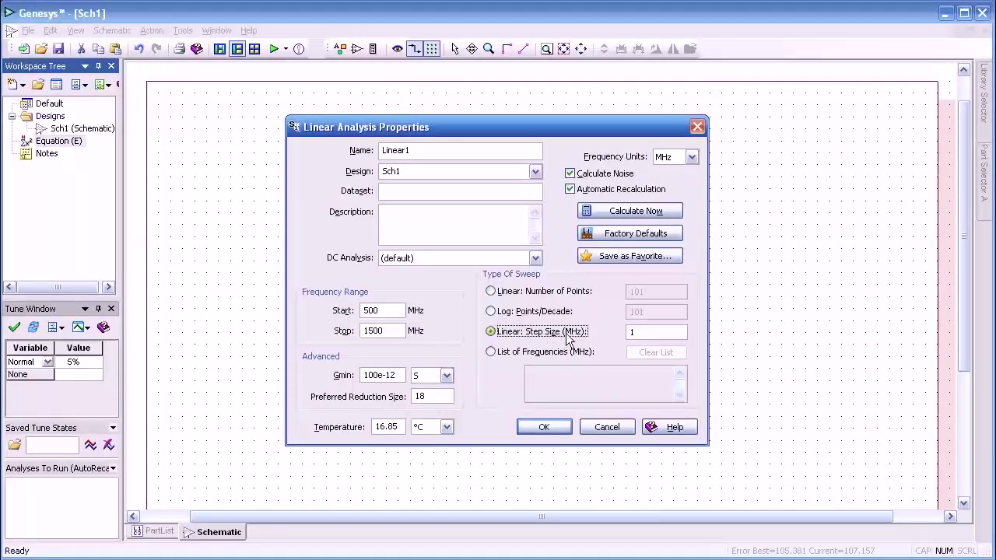
left_click(691, 156)
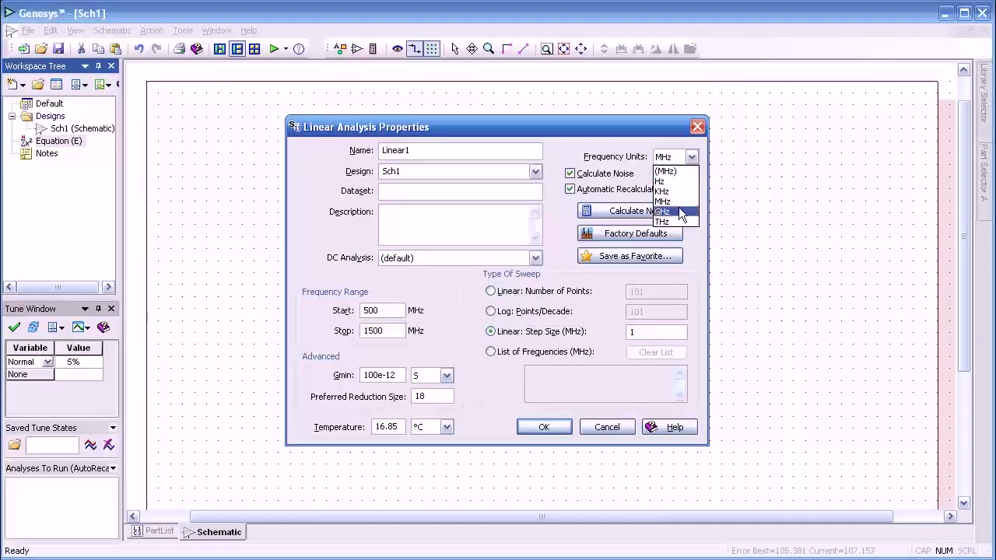
left_click(691, 159)
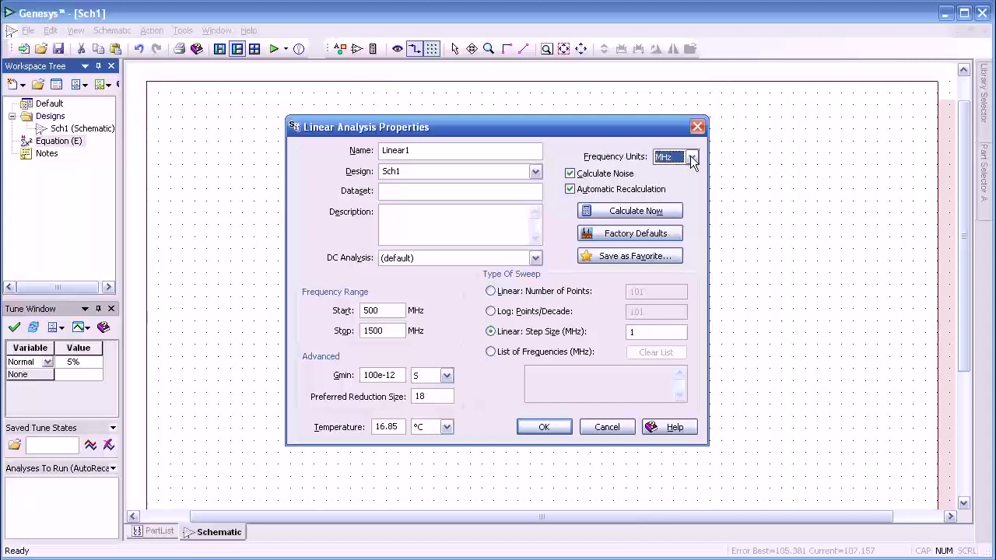
left_click(491, 352)
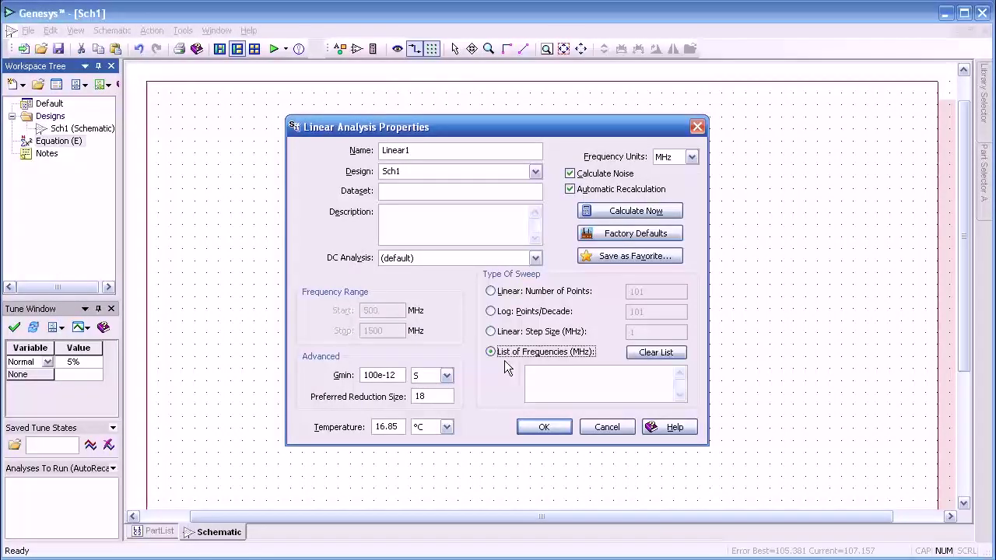
left_click(541, 375)
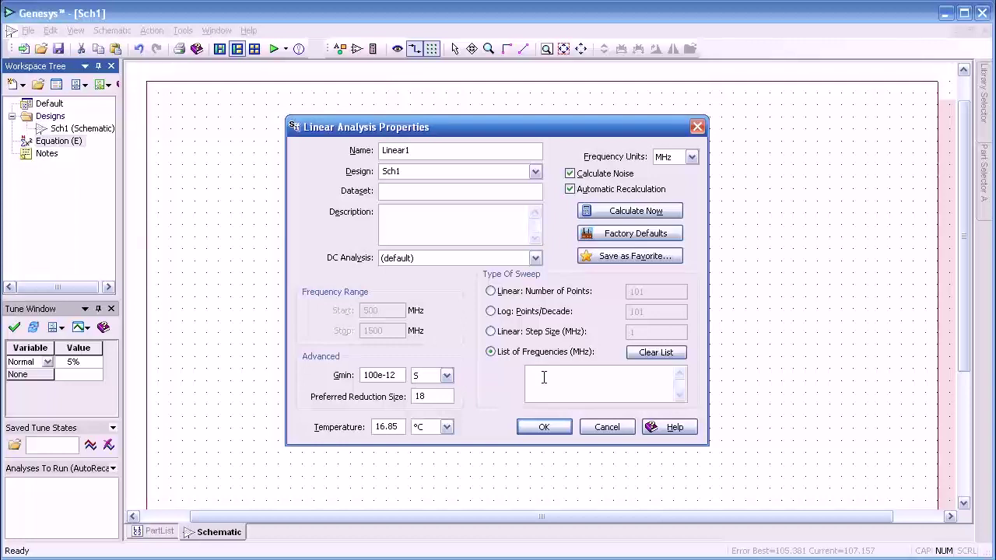
type("500 600 700")
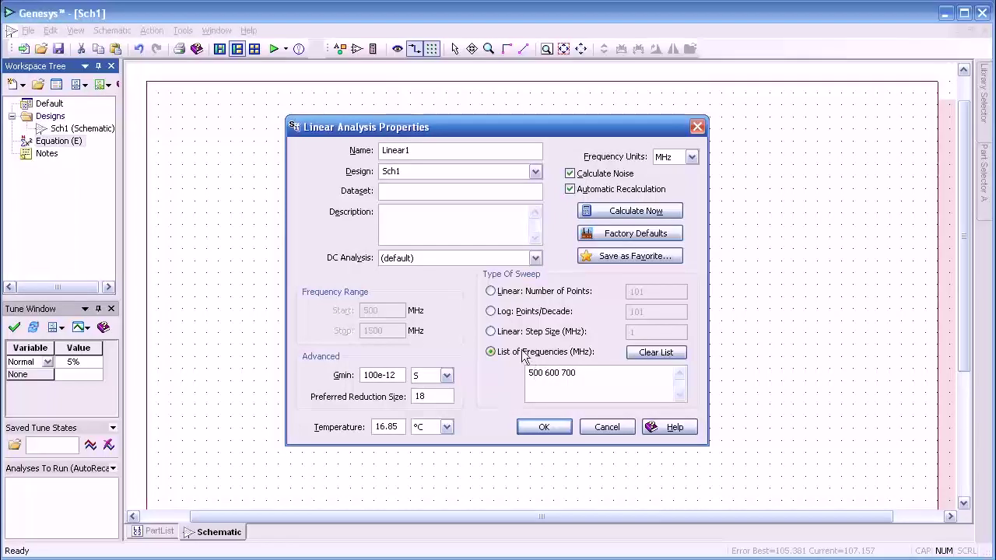
left_click(490, 292)
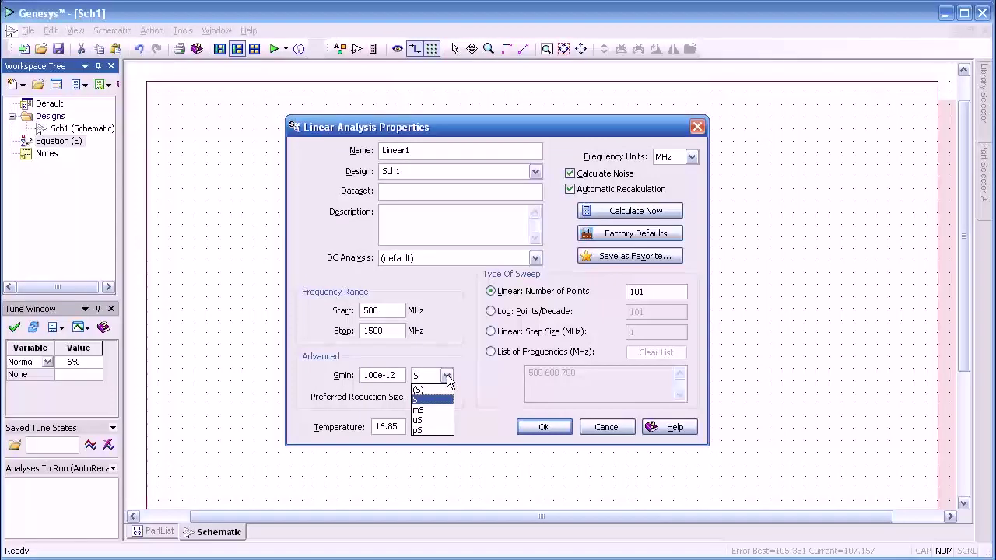
left_click(447, 374)
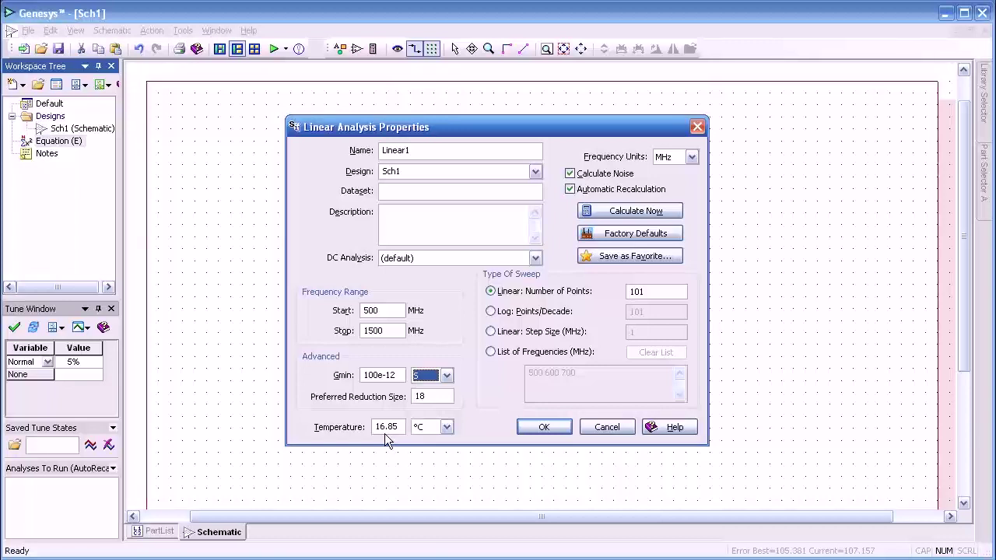
left_click(545, 427)
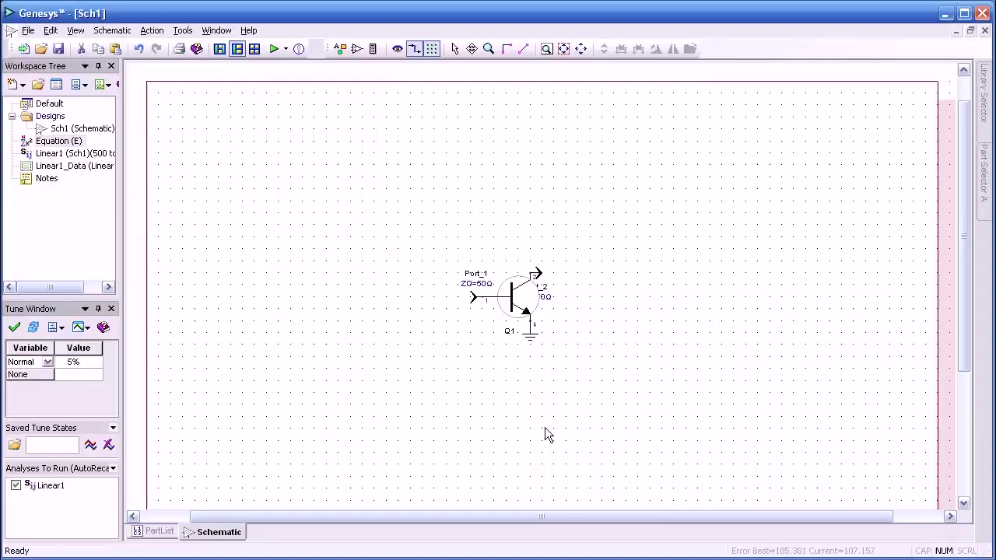
Create a Linear1_S21 graph from the output port and tile it vertically beside the schematic
right_click(536, 276)
mouse_move(602, 282)
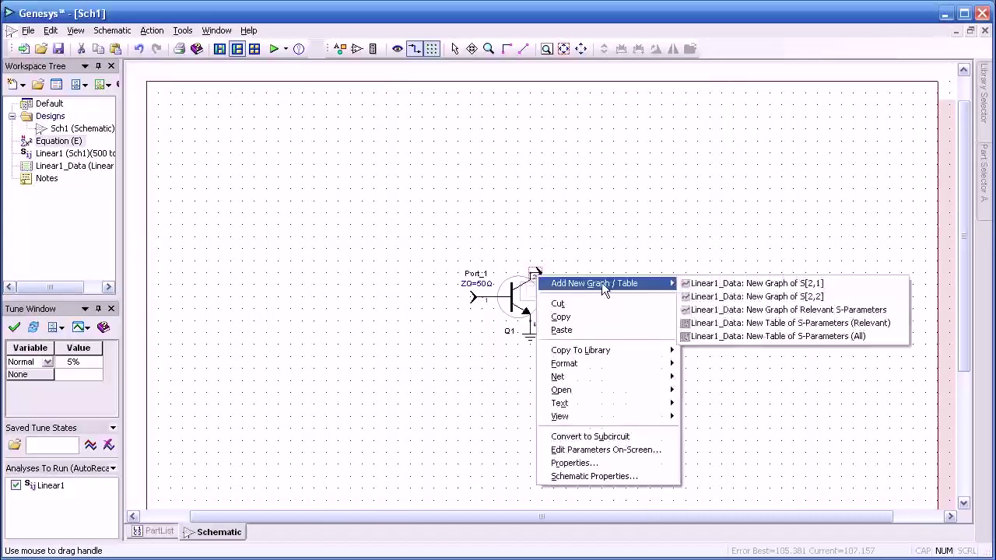
left_click(709, 285)
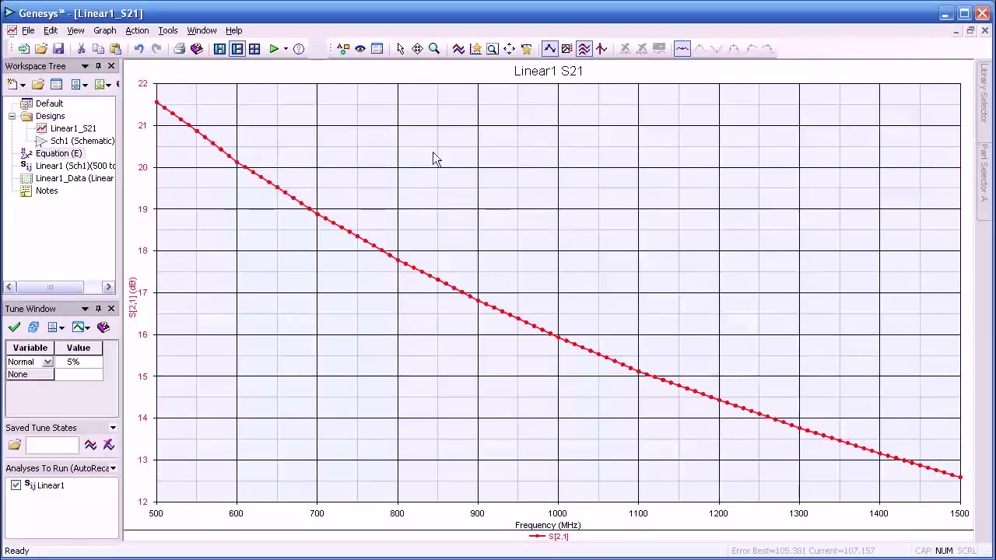
left_click(202, 30)
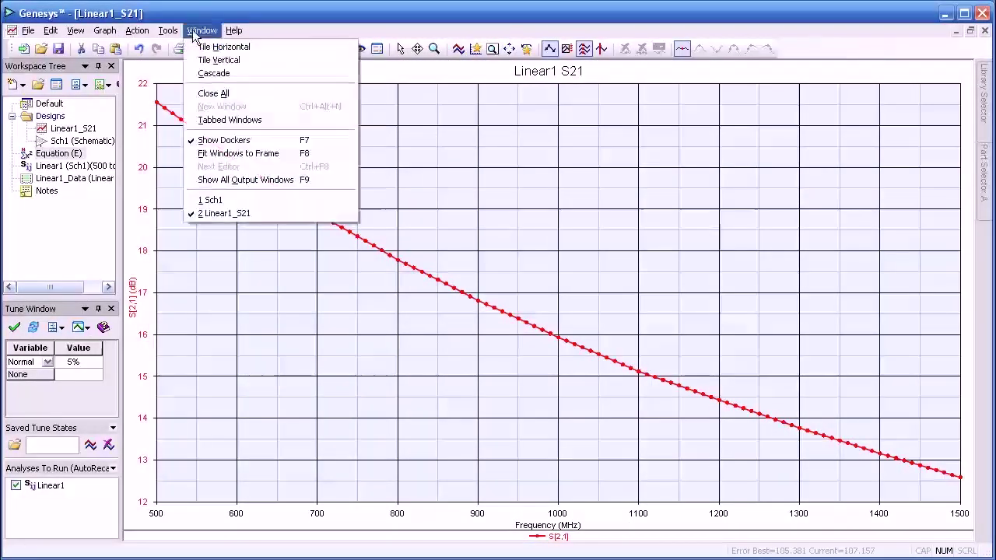
left_click(217, 61)
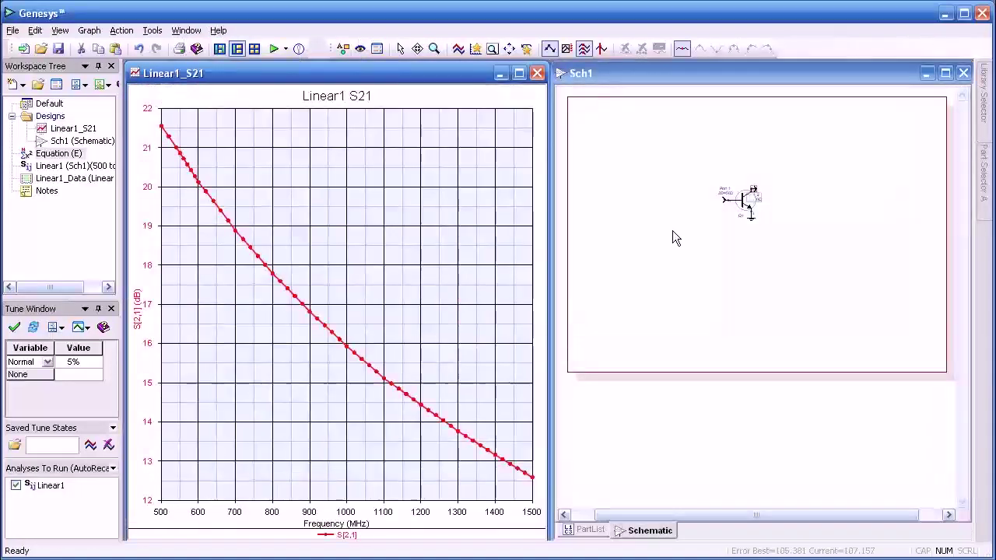
scroll(725, 263, "up", 5)
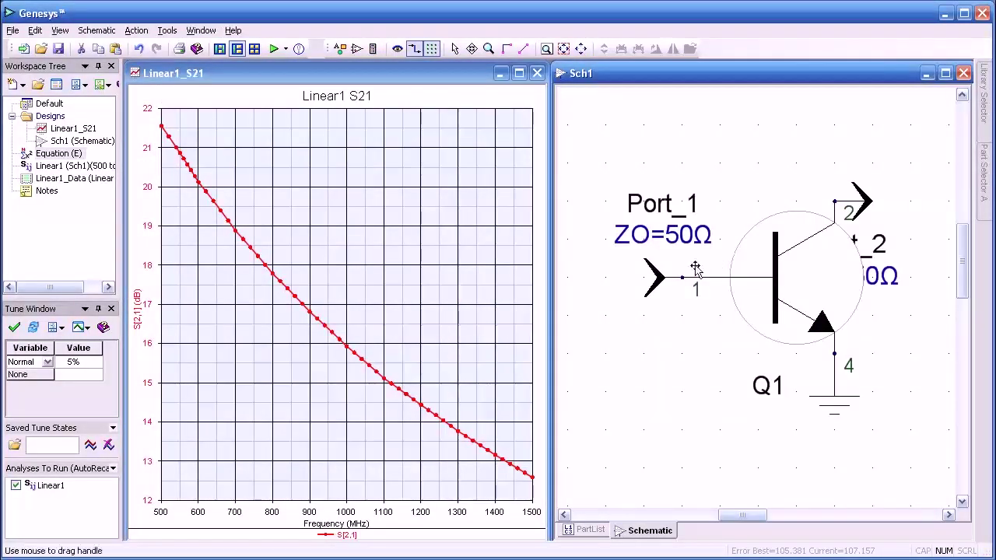
Create an S[1,1] graph from Port_1 and change its type to Smith Chart
right_click(658, 280)
mouse_move(693, 294)
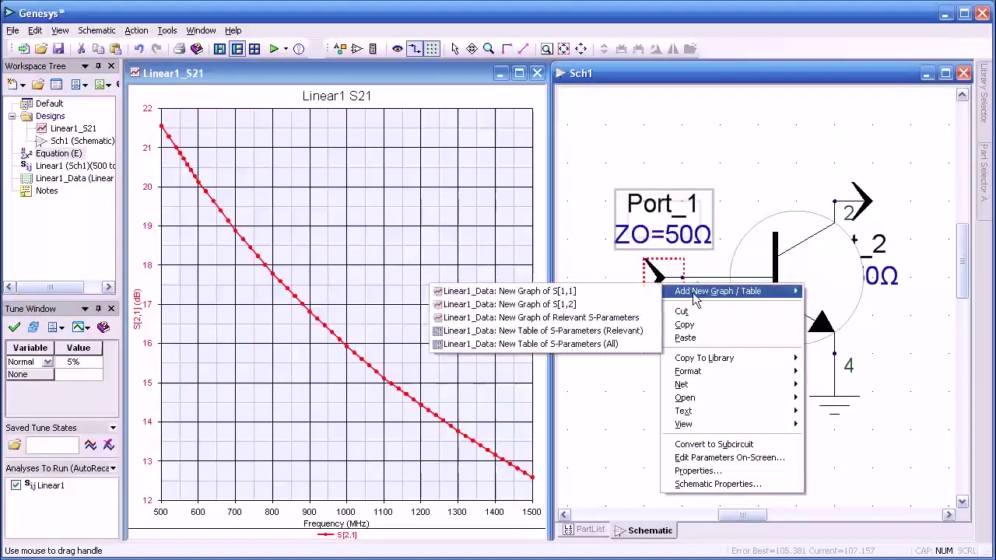
left_click(622, 292)
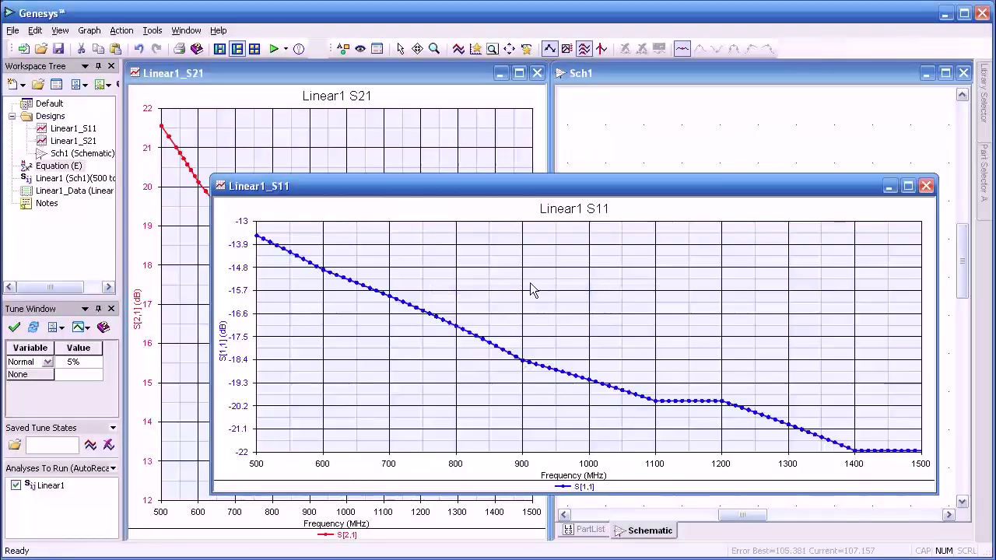
double_click(554, 292)
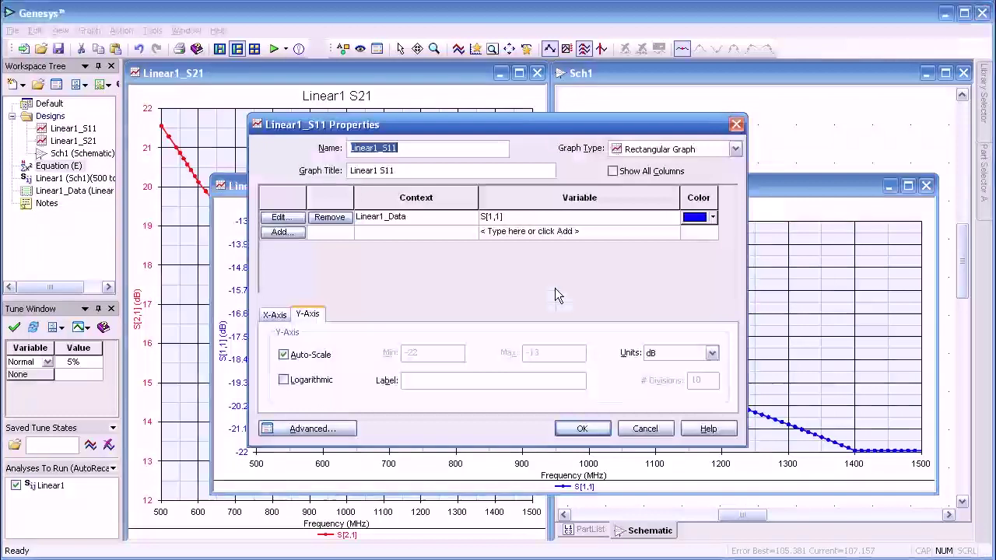
left_click(649, 149)
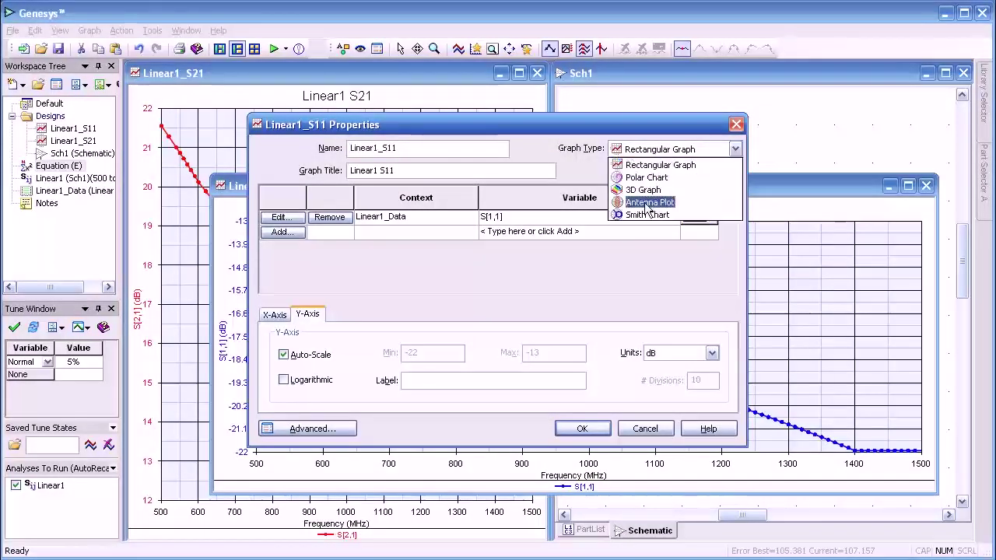
left_click(638, 214)
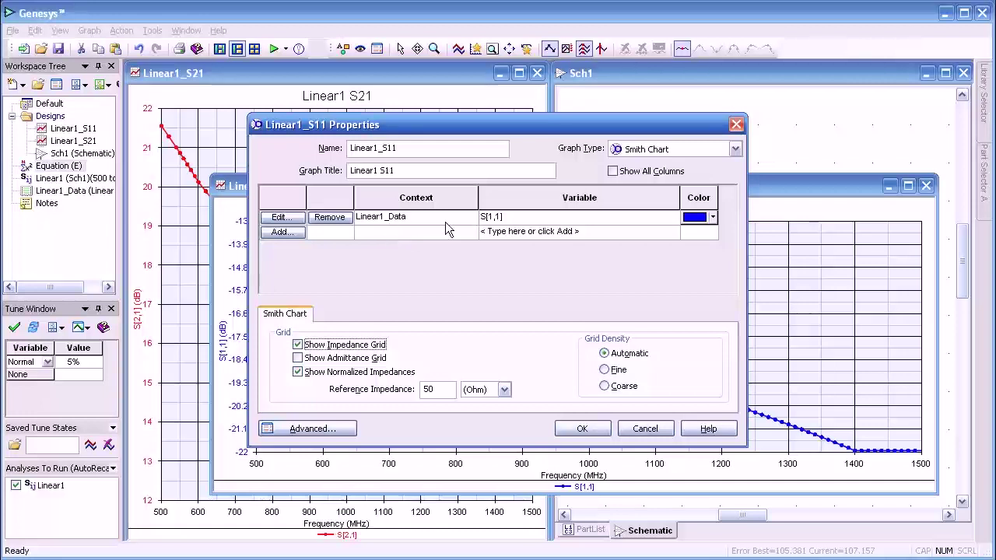
Add the S[2,2] trace to the Smith chart and tile all three windows vertically
left_click(289, 232)
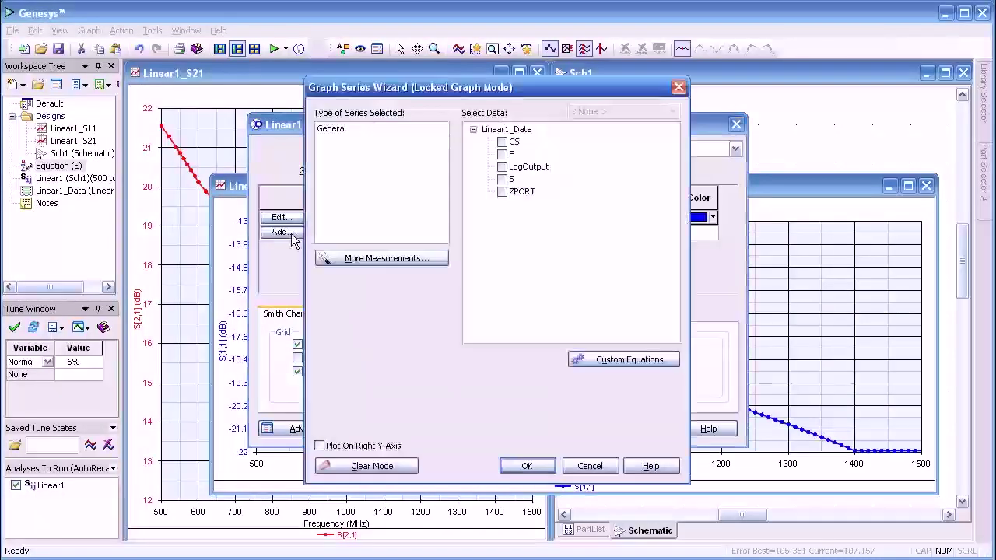
left_click(387, 260)
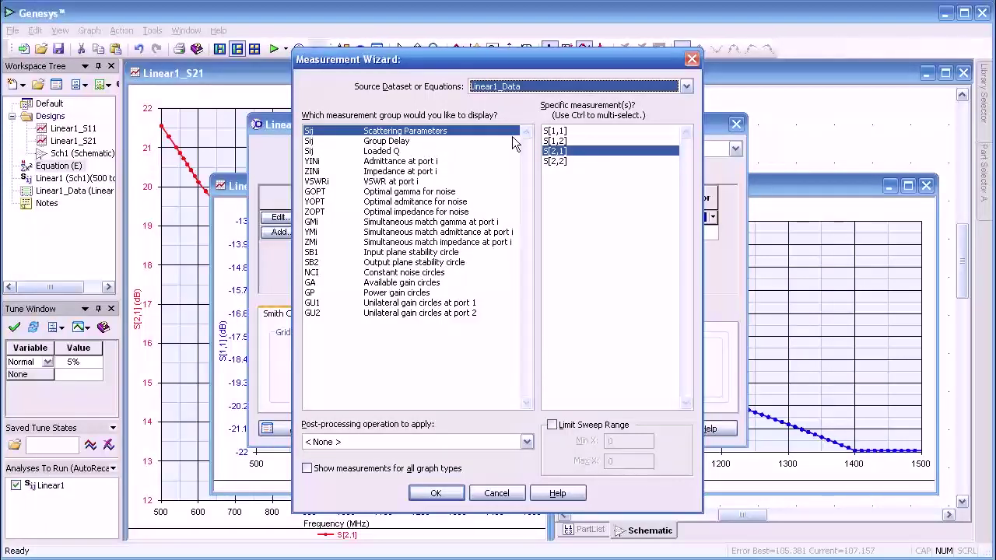
left_click(560, 162)
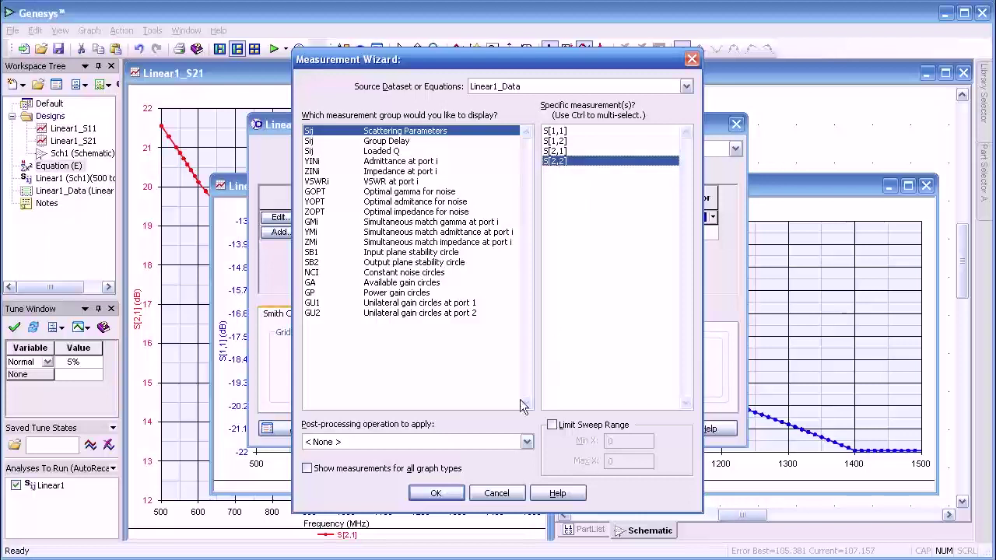
left_click(436, 494)
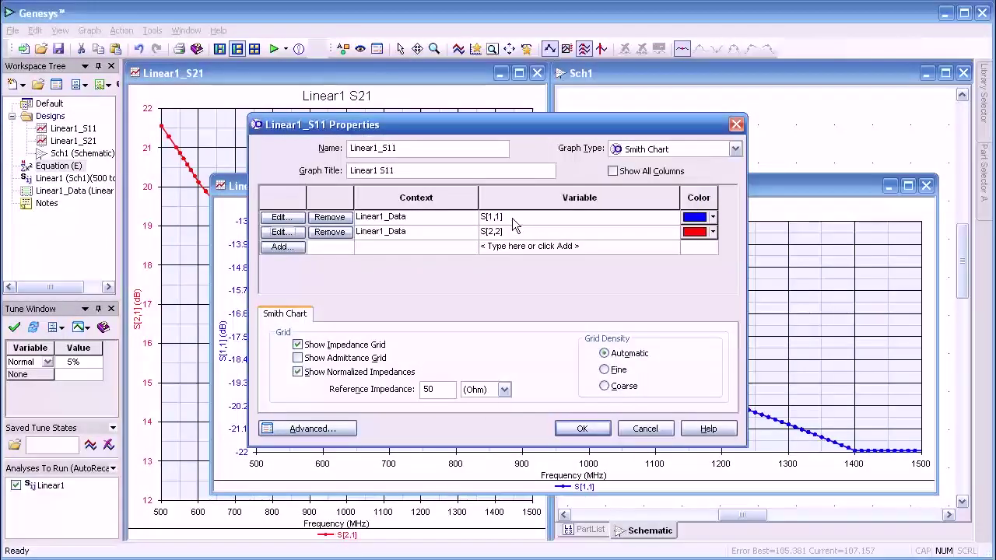
left_click(581, 428)
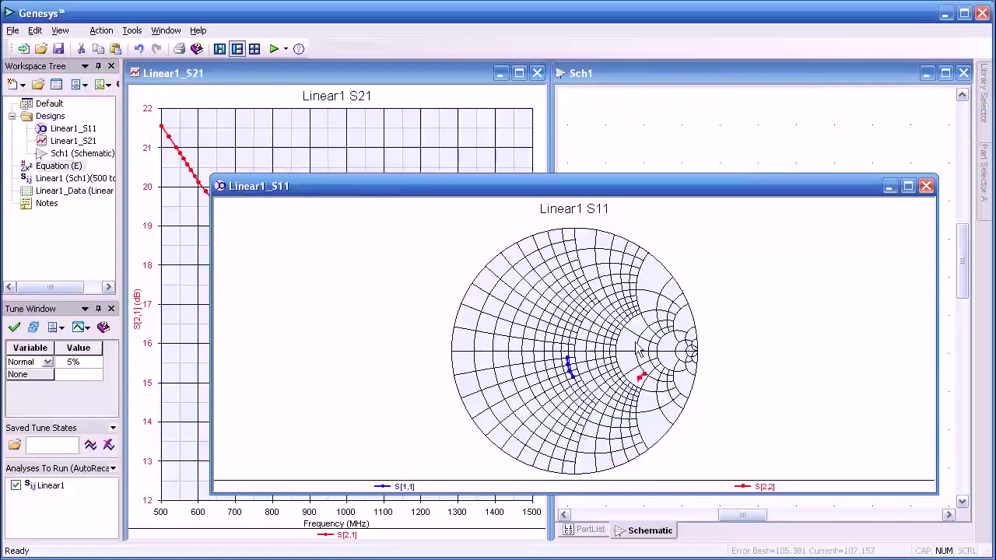
left_click(166, 30)
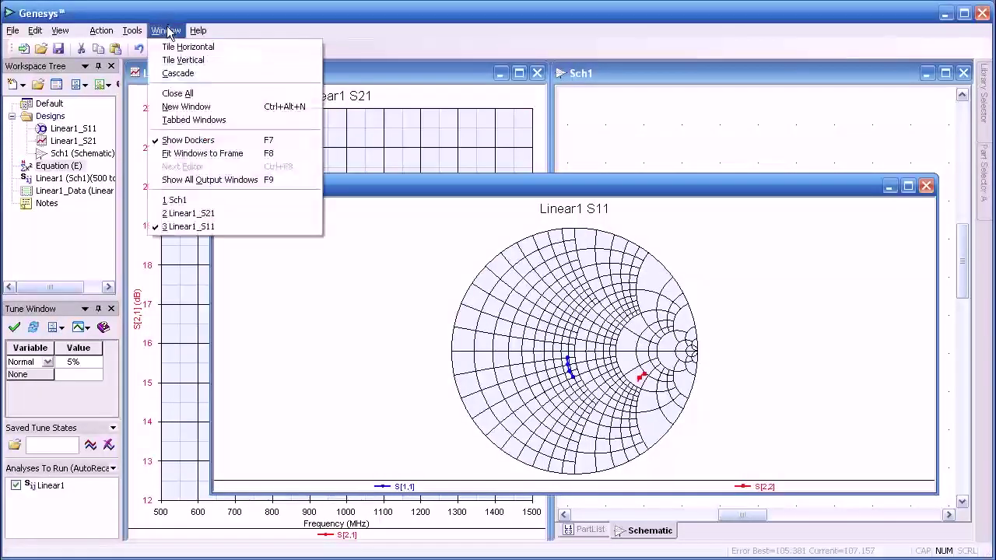
left_click(183, 61)
Make the schematic window active and scroll its view
left_click(521, 316)
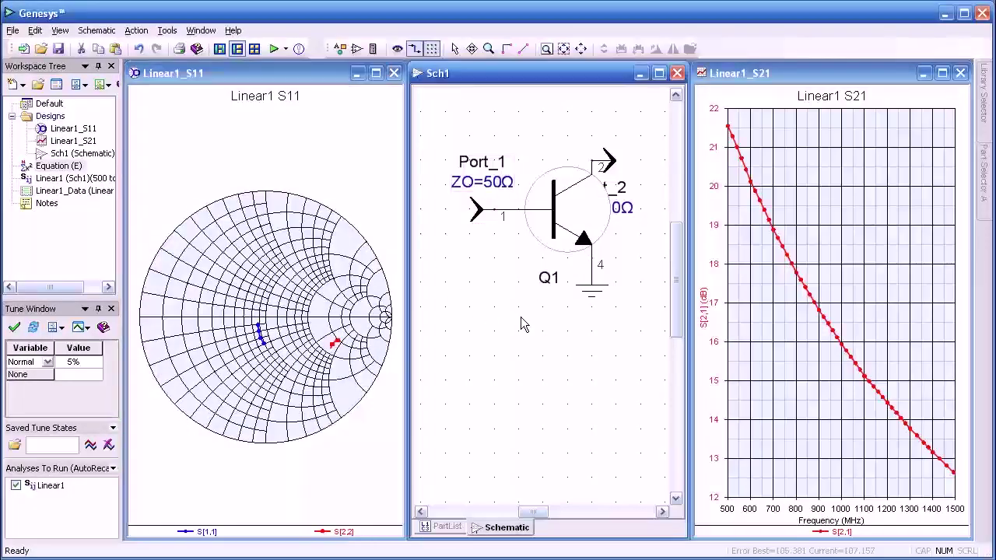
scroll(521, 317, "up", 3)
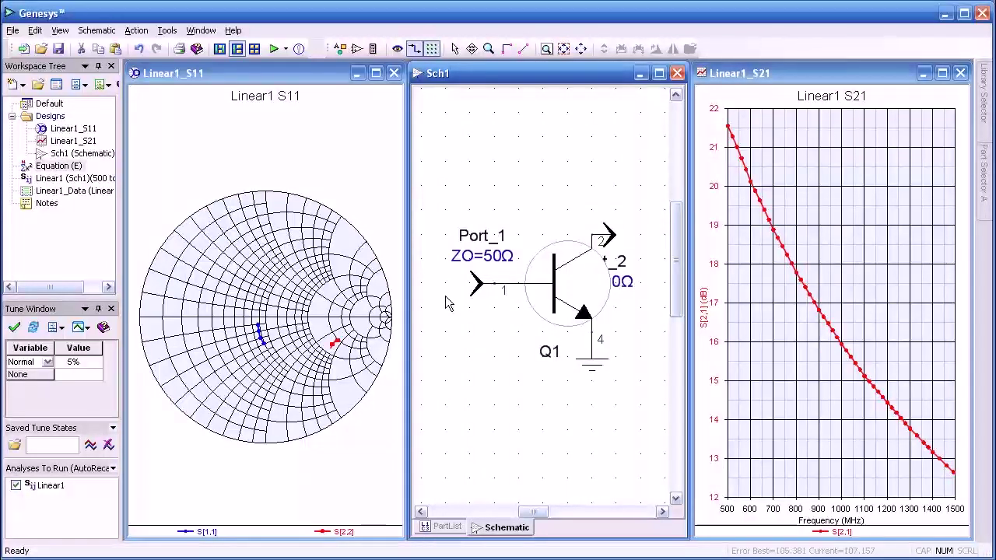
Add NF Noise figure to the Linear1_S21 graph, plotted on a right-hand axis
double_click(741, 273)
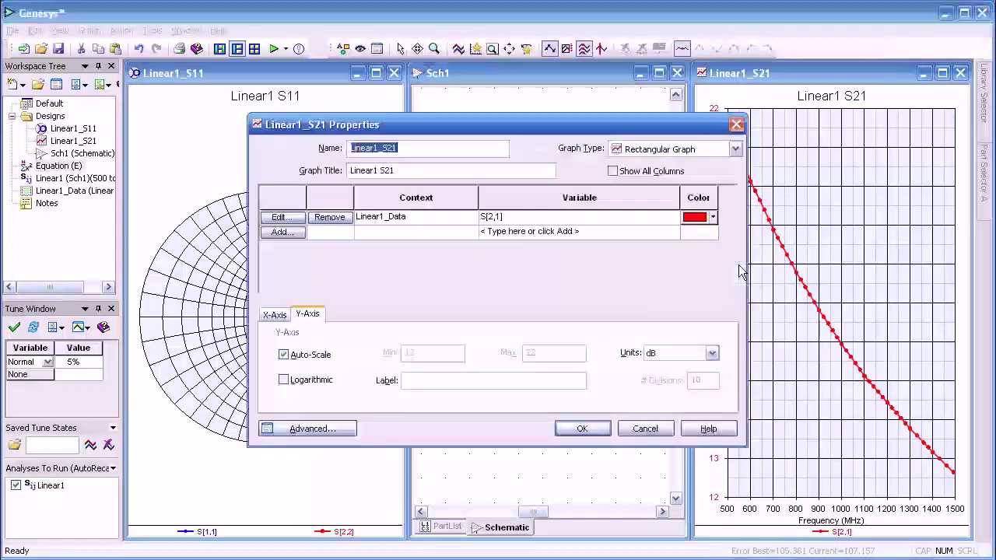
left_click(282, 234)
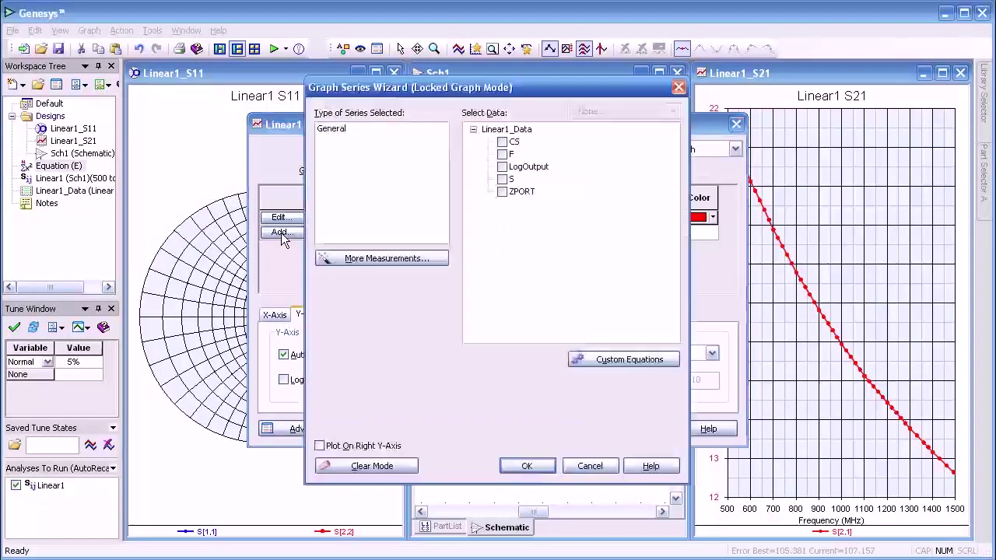
left_click(382, 261)
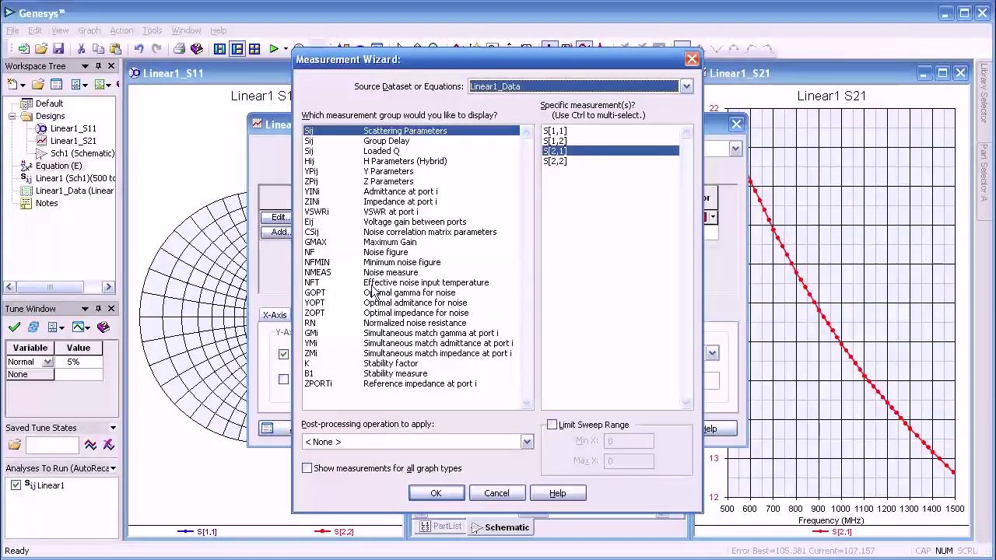
left_click(381, 253)
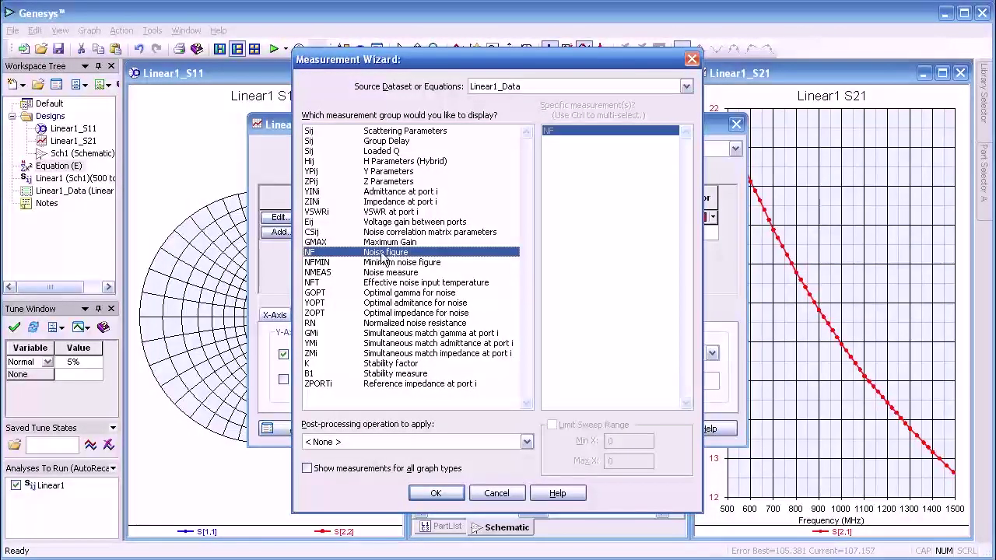
left_click(443, 496)
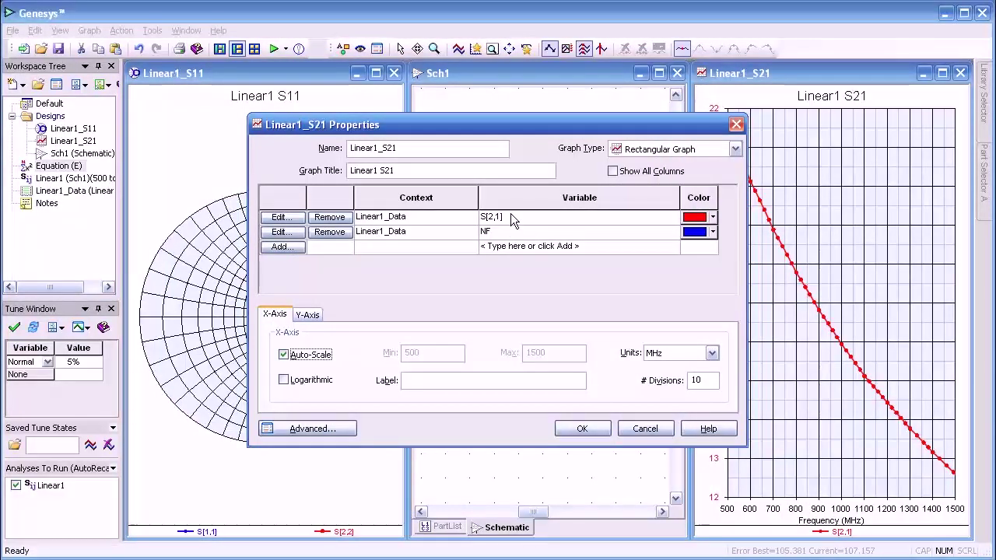
left_click(612, 171)
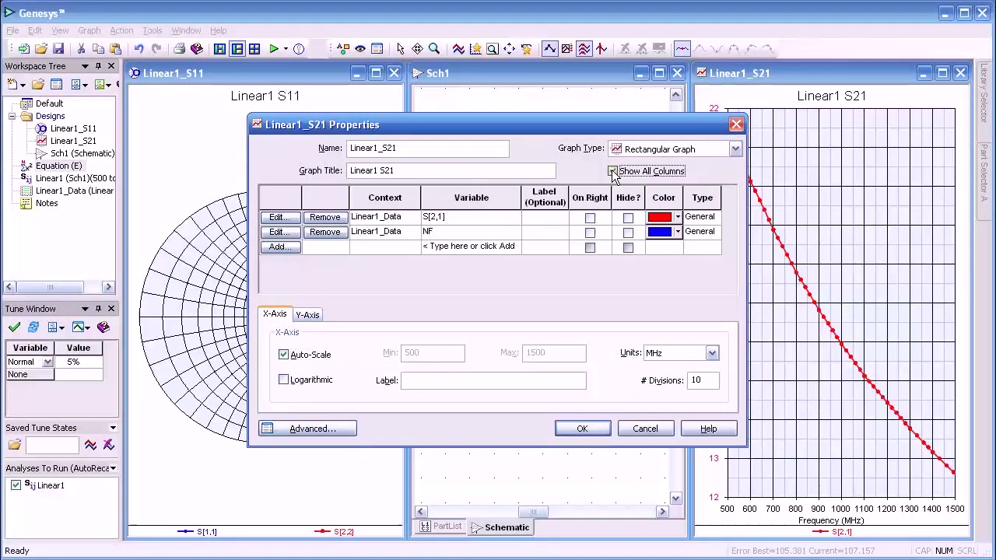
left_click(590, 233)
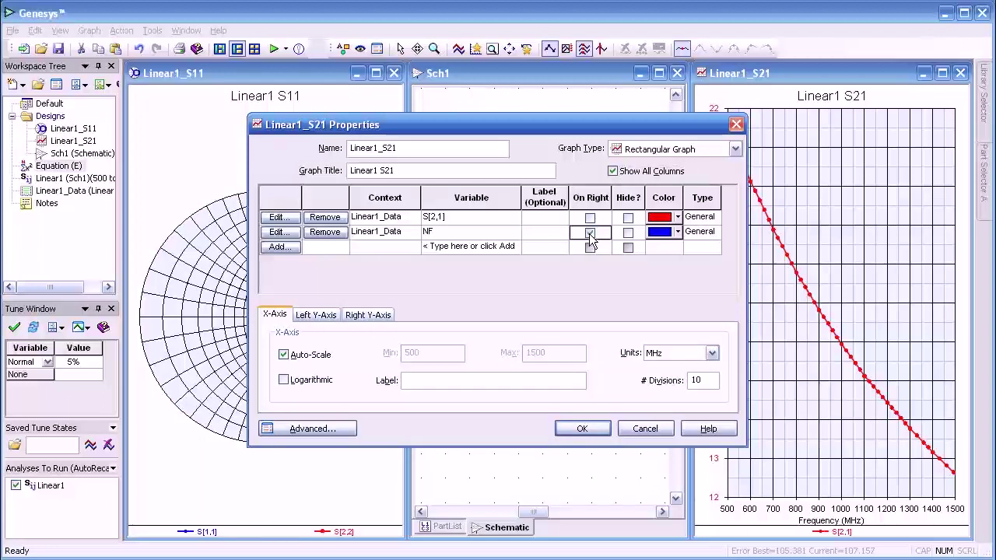
left_click(580, 429)
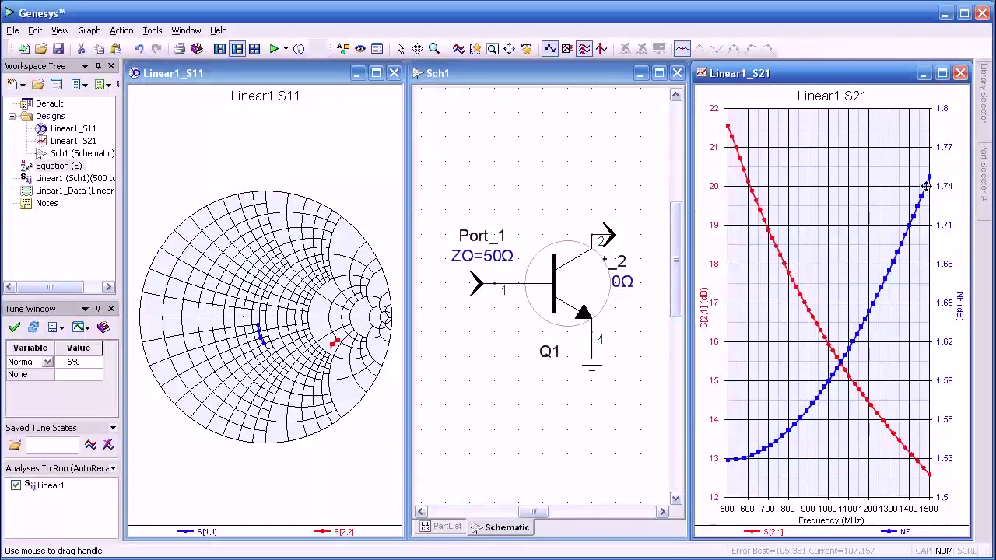
mouse_move(914, 263)
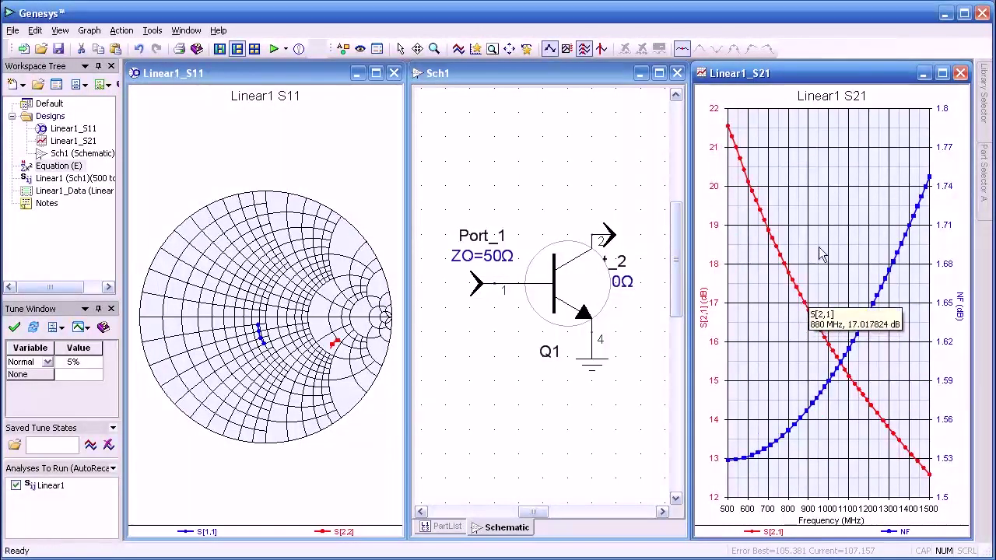
Toggle the point markers off and back on for the S[2,1] and NF traces
left_click(551, 49)
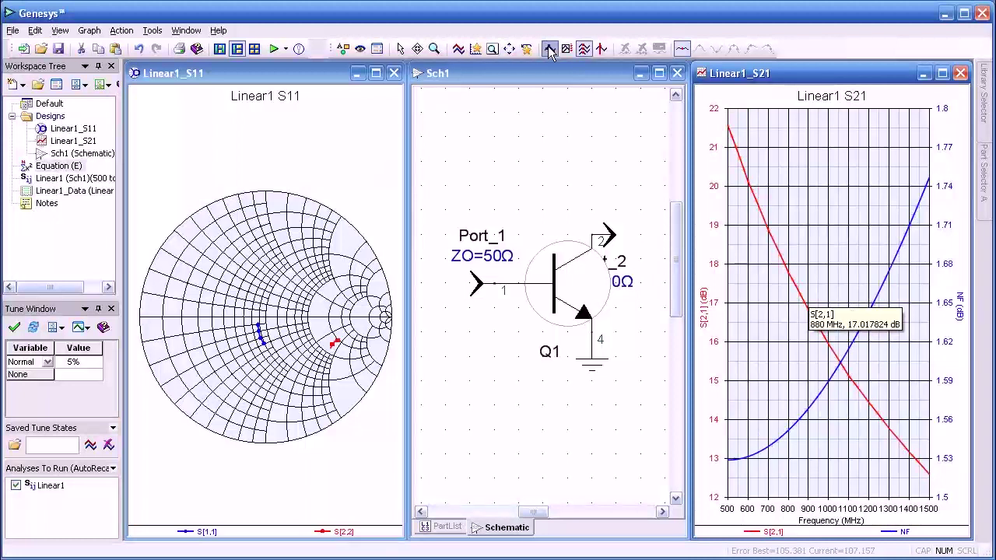
left_click(550, 49)
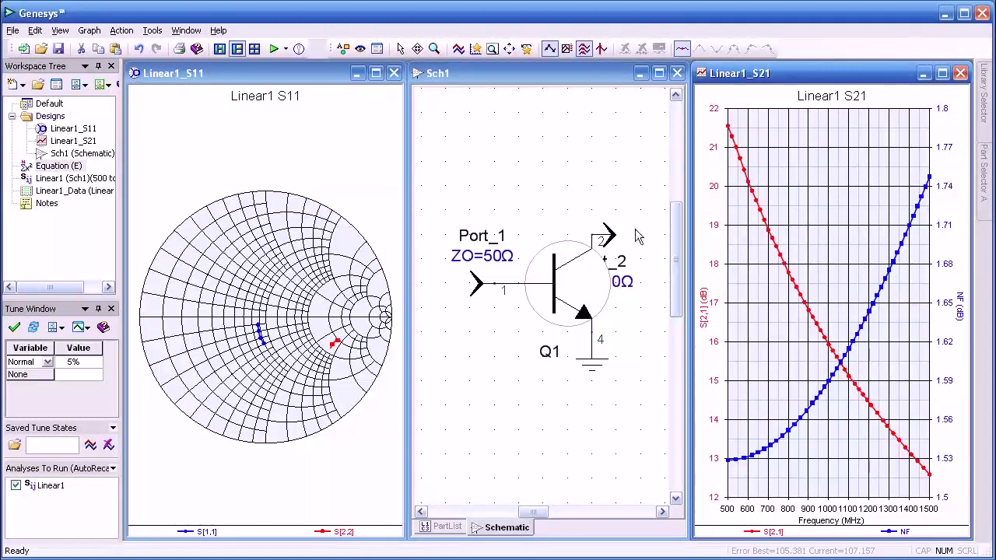
Create a new graph of S[2,1] from output port Port_2
mouse_move(568, 245)
right_click(612, 237)
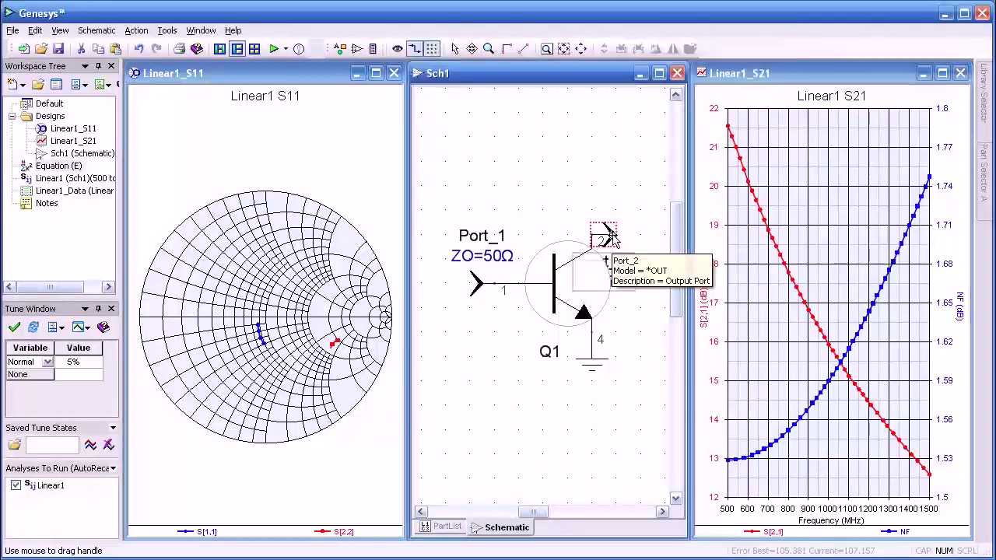
mouse_move(674, 243)
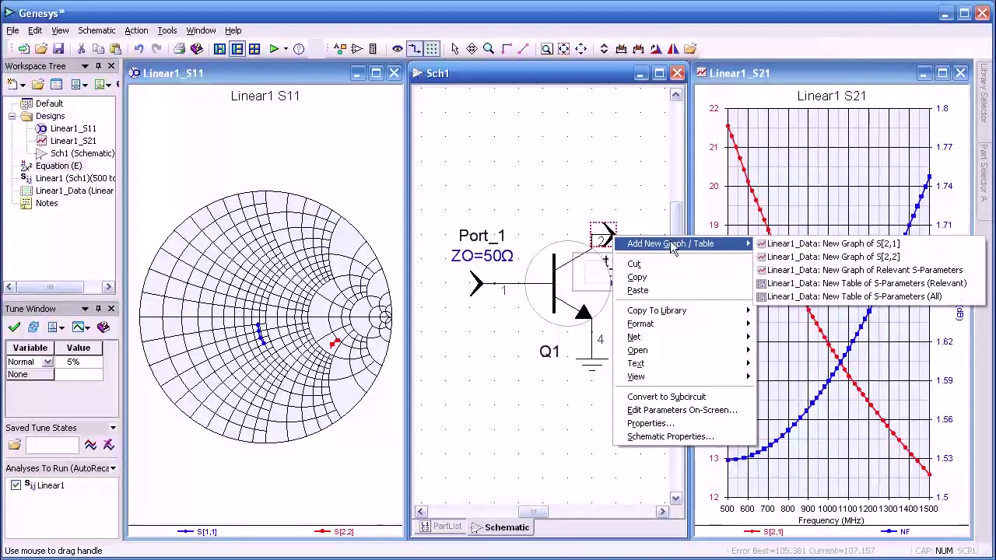
left_click(778, 245)
Change the new graph's trace from S[2,1] to the stability factor K
double_click(586, 302)
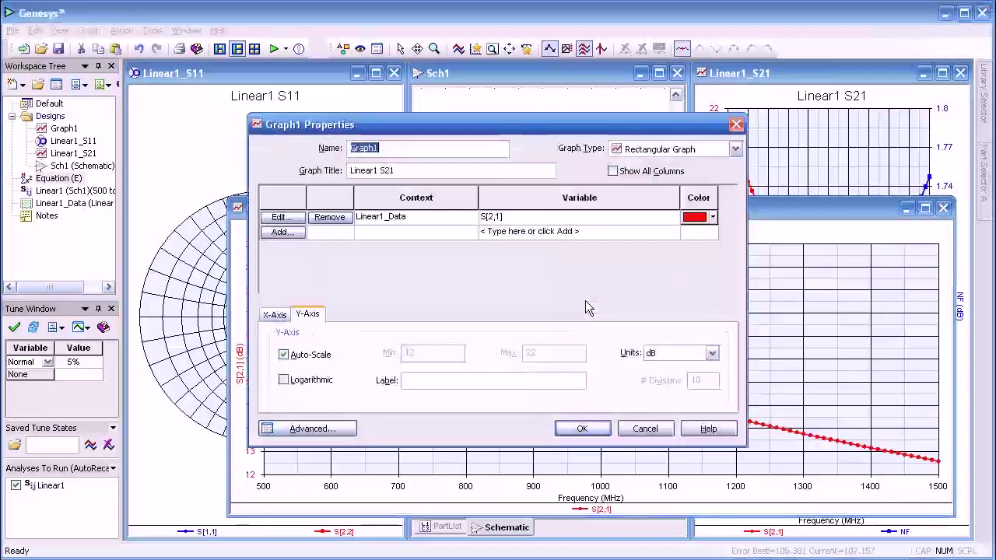
left_click(279, 217)
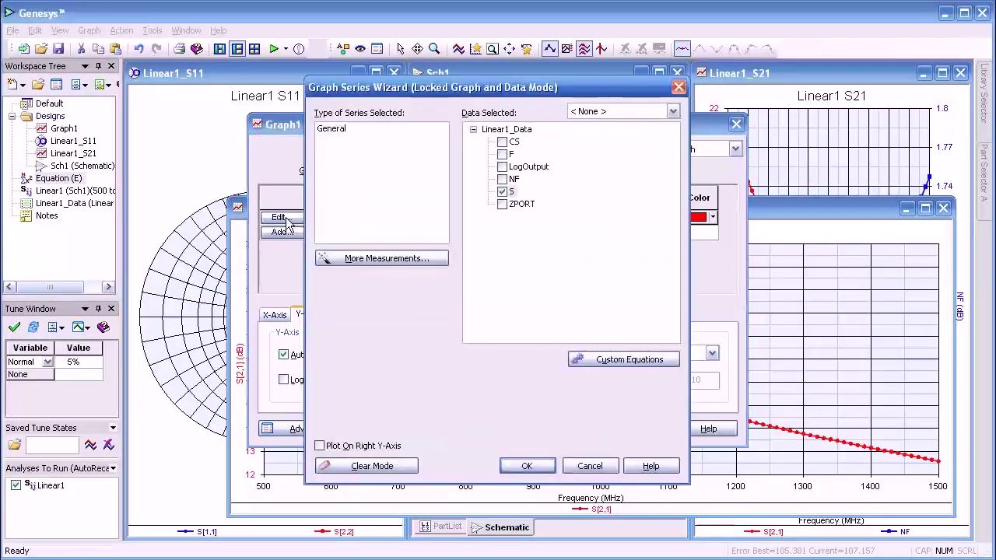
left_click(367, 259)
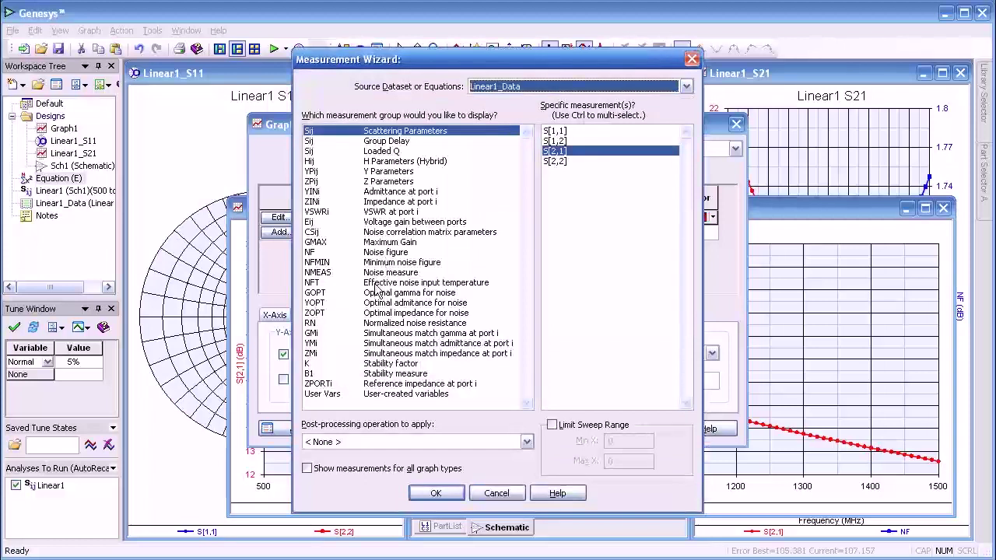
left_click(388, 365)
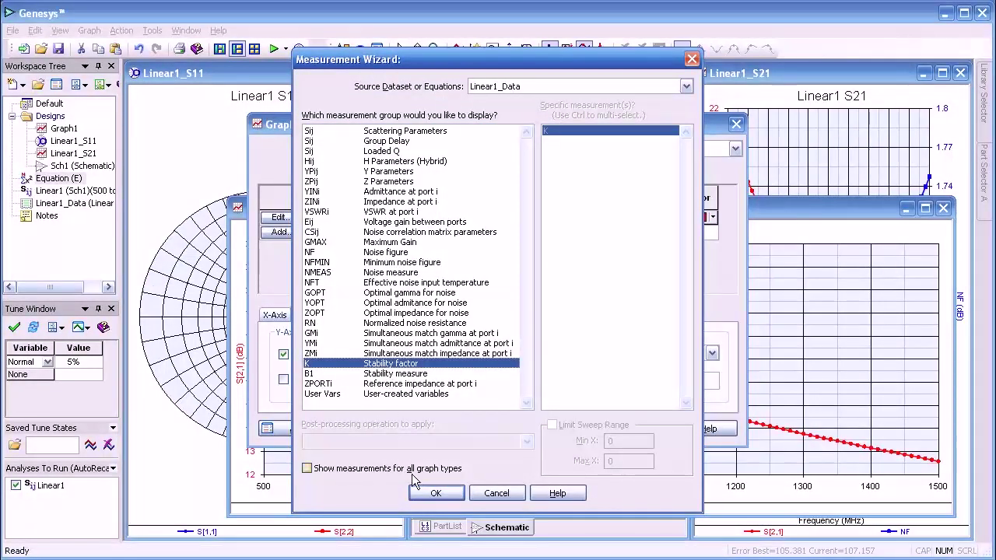
left_click(437, 495)
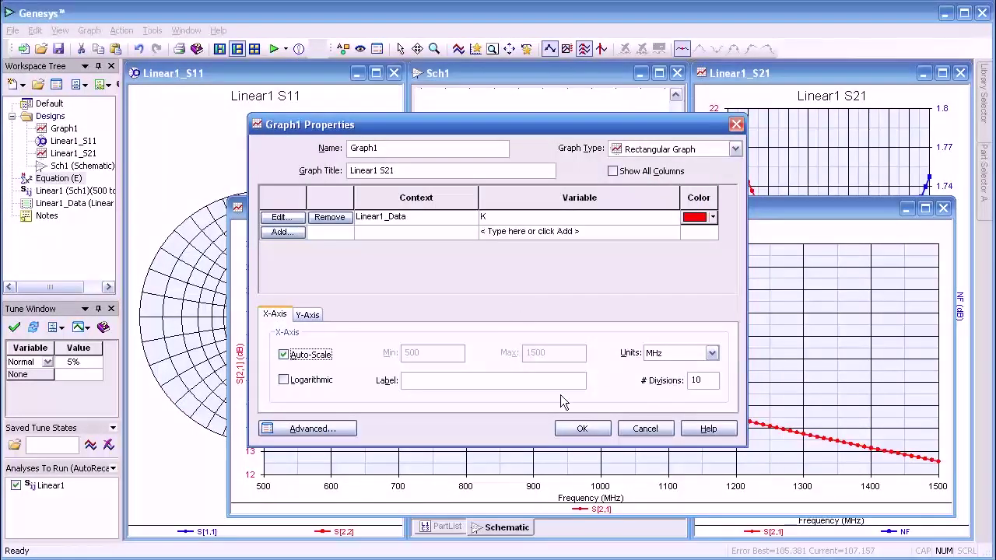
left_click(579, 431)
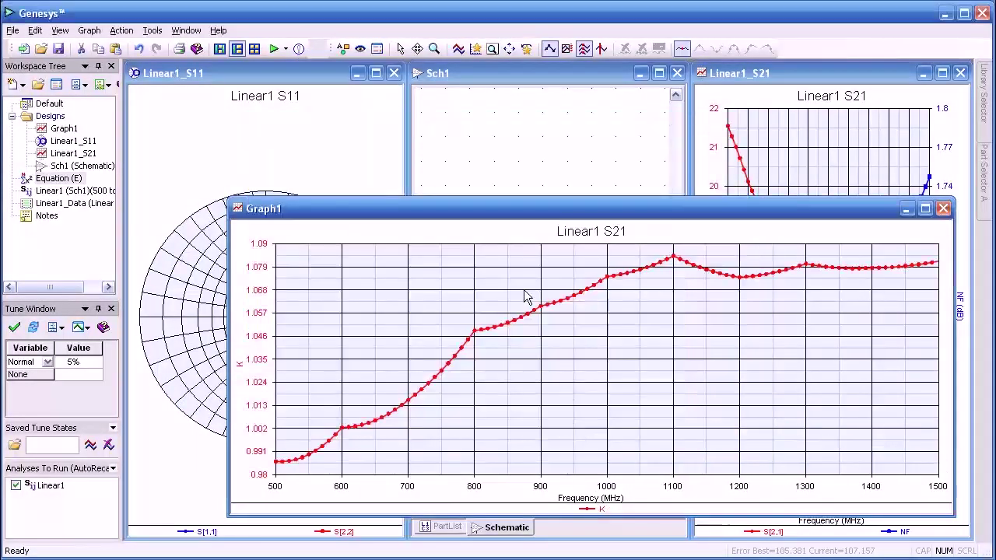
Tile all open windows into a grid and activate the schematic
left_click(186, 30)
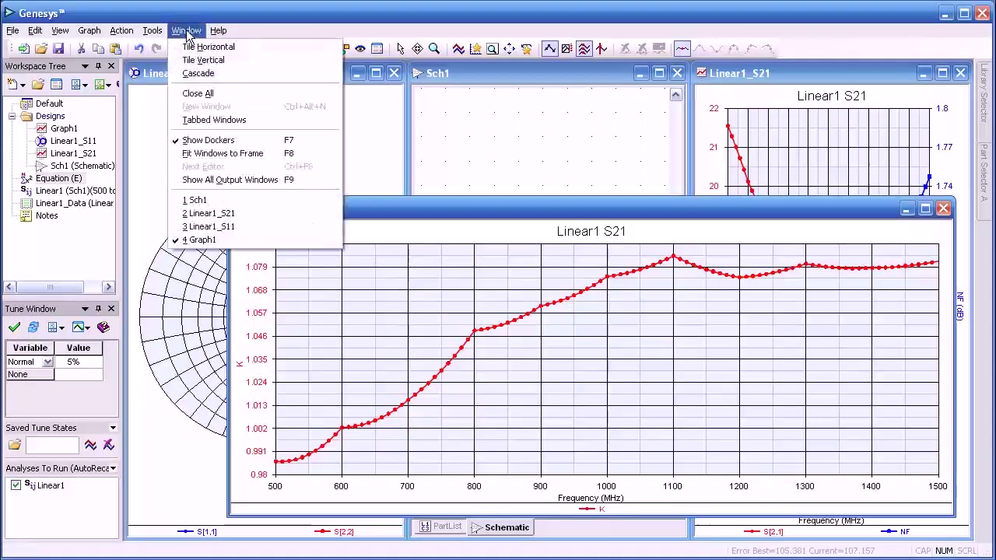
left_click(206, 63)
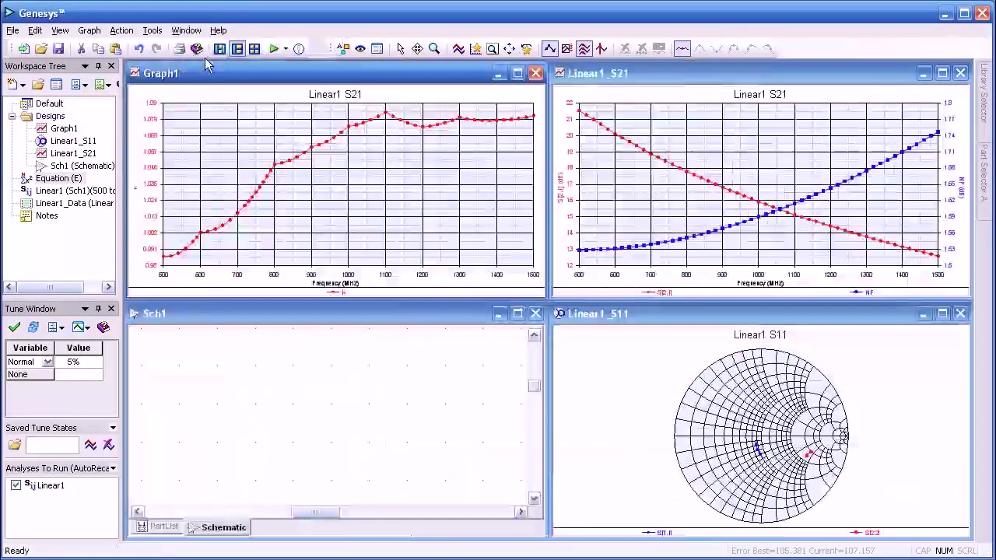
left_click(362, 385)
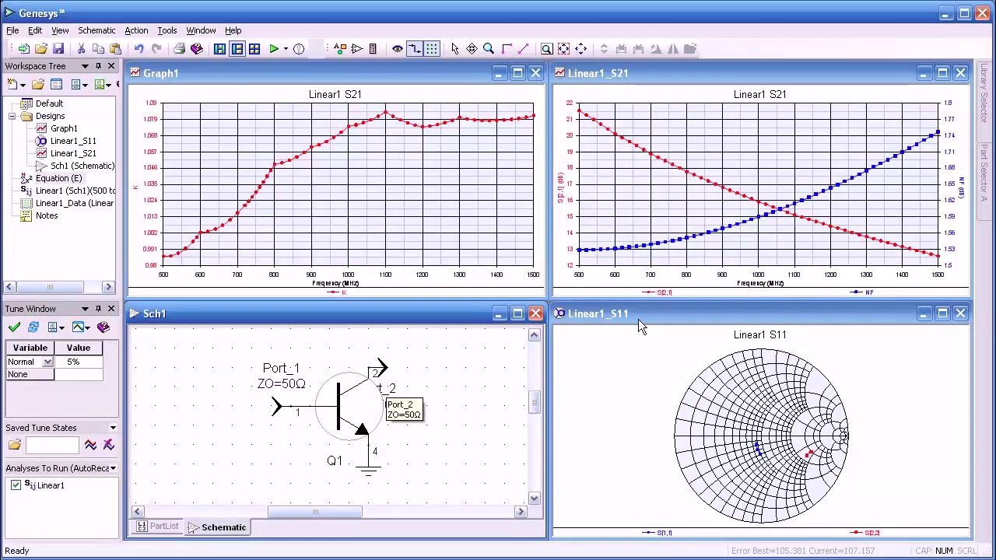
Add the optimal noise gamma GOPT as a trace on the Linear1 S11 Smith chart
double_click(766, 387)
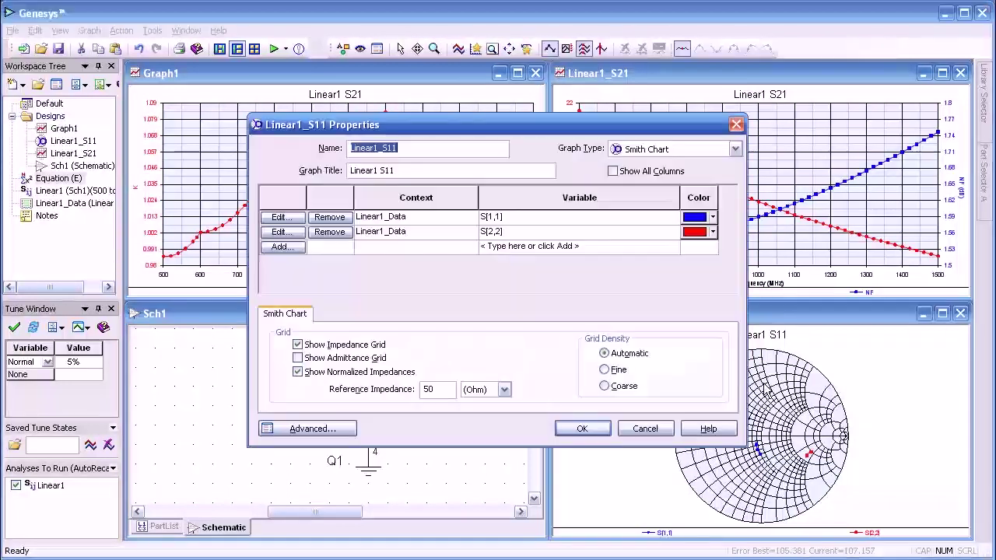
left_click(284, 247)
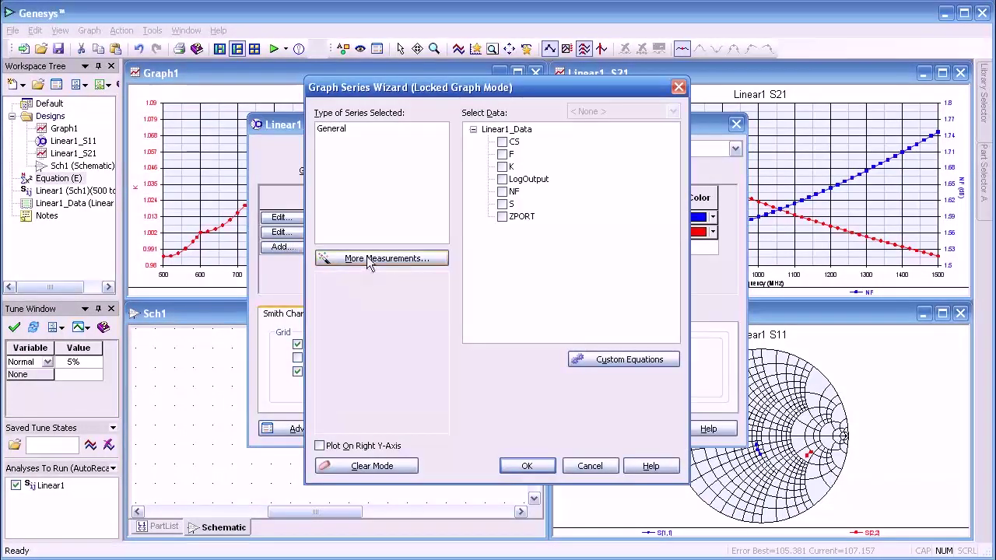
left_click(360, 259)
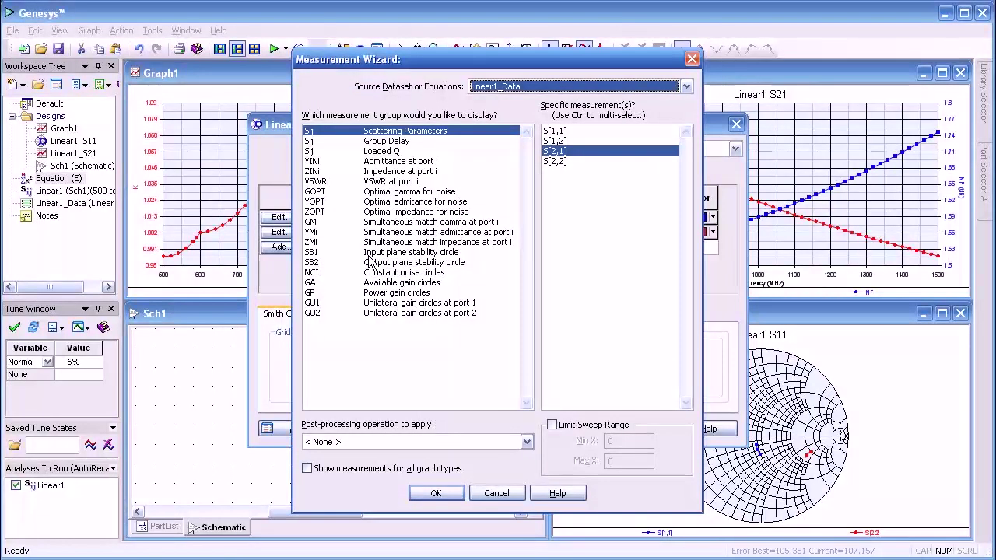
left_click(389, 195)
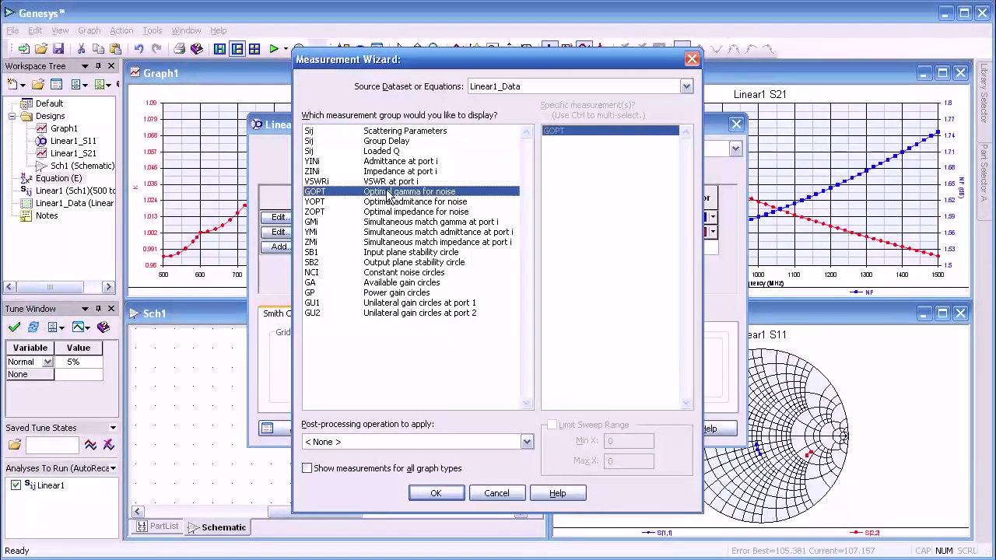
left_click(439, 491)
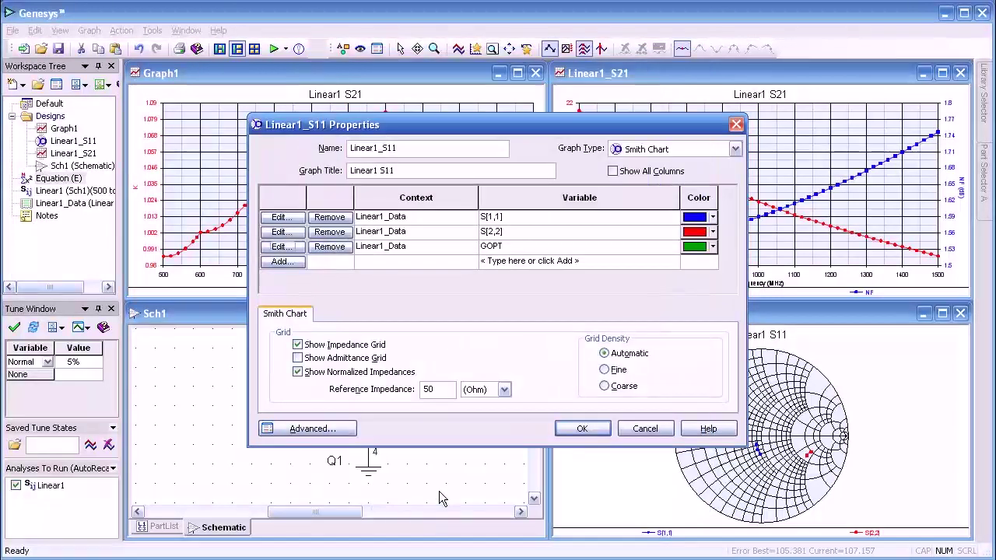
left_click(583, 429)
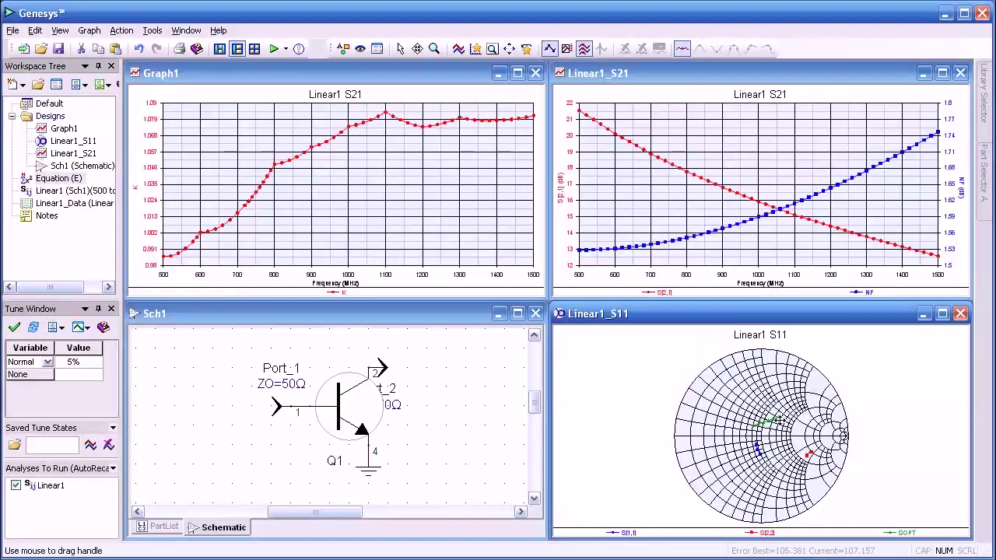
scroll(766, 444, "up", 2)
scroll(765, 444, "up", 3)
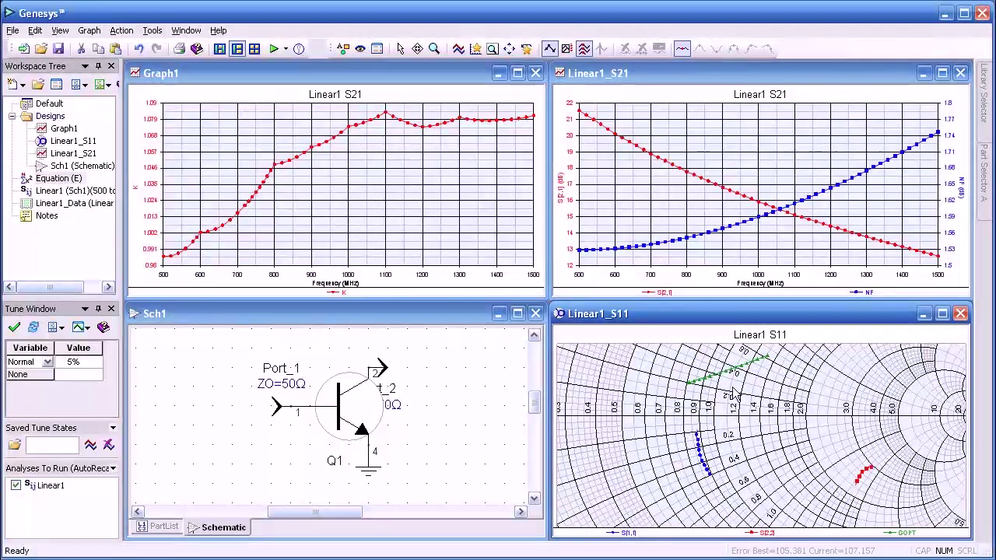
Create a new S[2,1] graph from Port_2 and change it to a Smith Chart
mouse_move(726, 366)
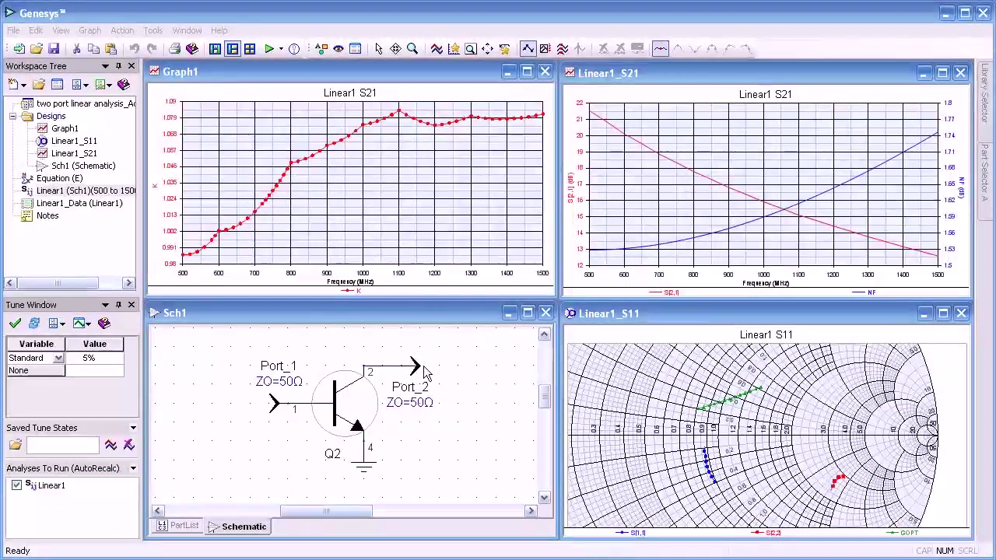
left_click(417, 367)
right_click(416, 368)
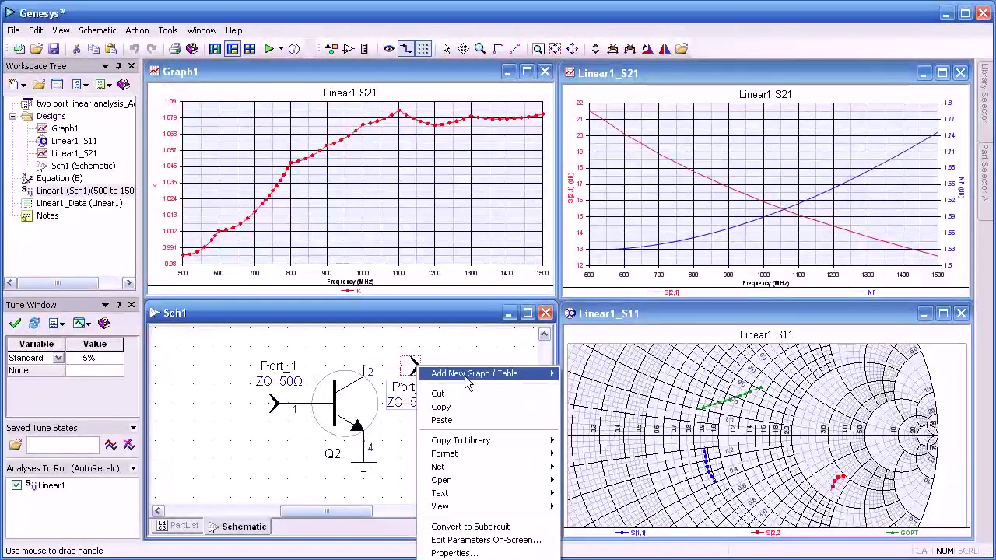
mouse_move(464, 375)
left_click(585, 374)
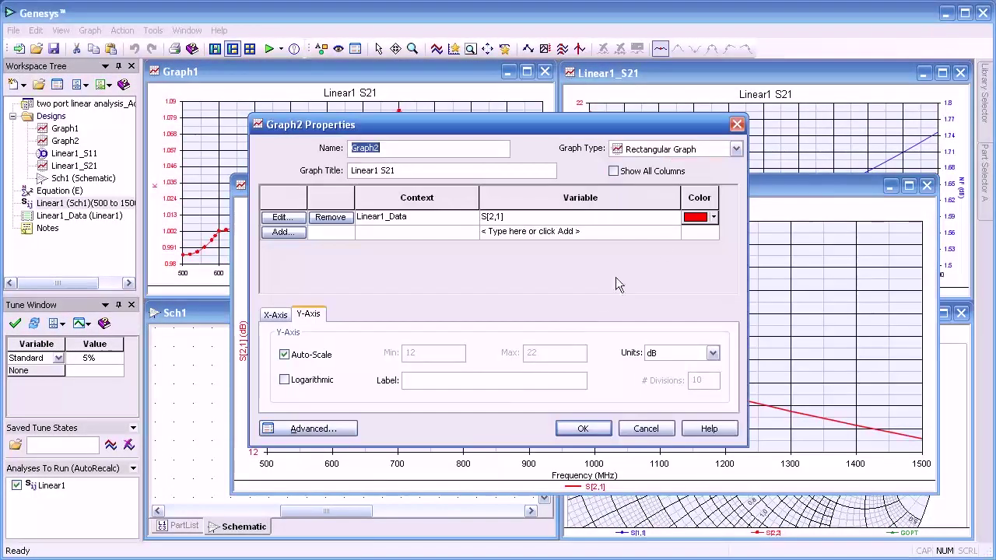
left_click(736, 149)
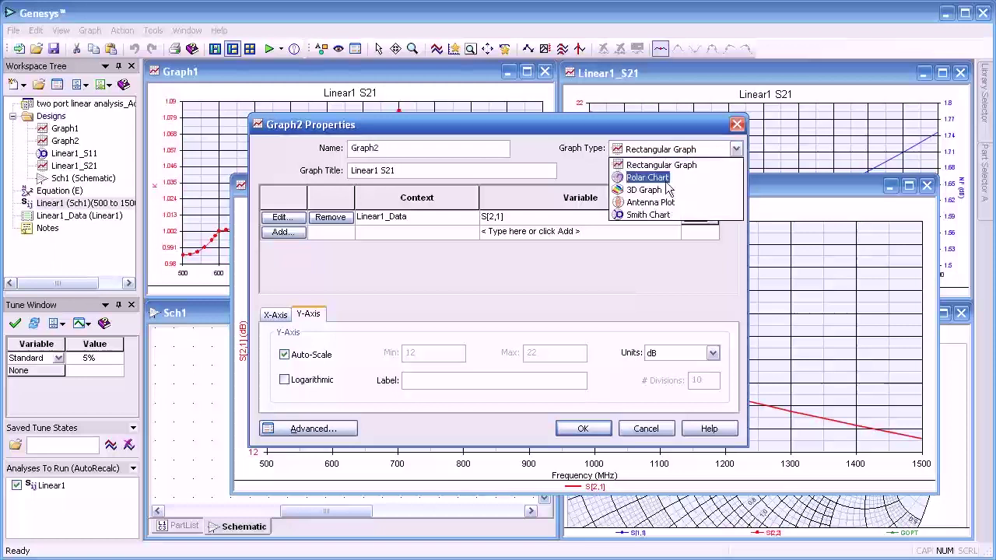
left_click(654, 215)
Plot GU1 and gu2 from Linear1_Data as the Smith chart's two series
left_click(282, 221)
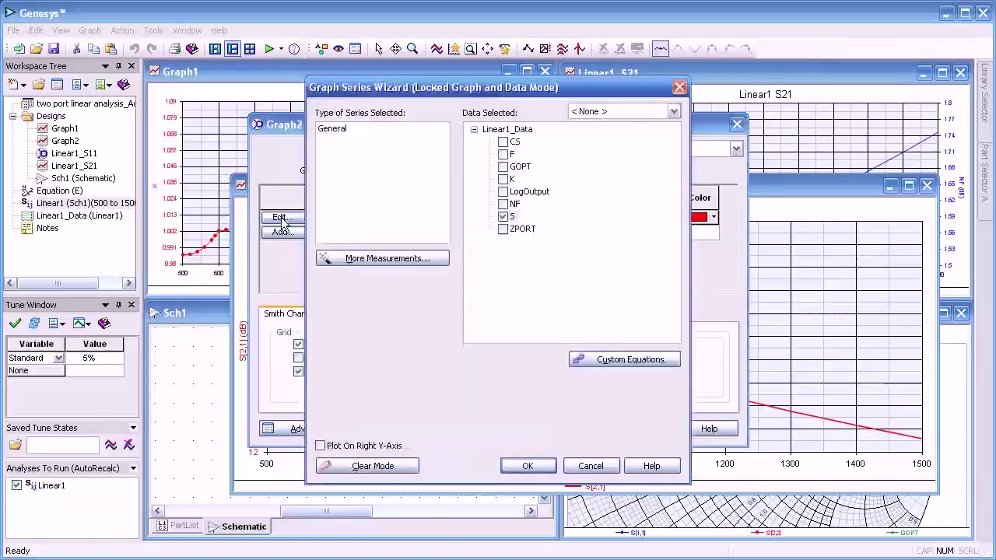
left_click(373, 259)
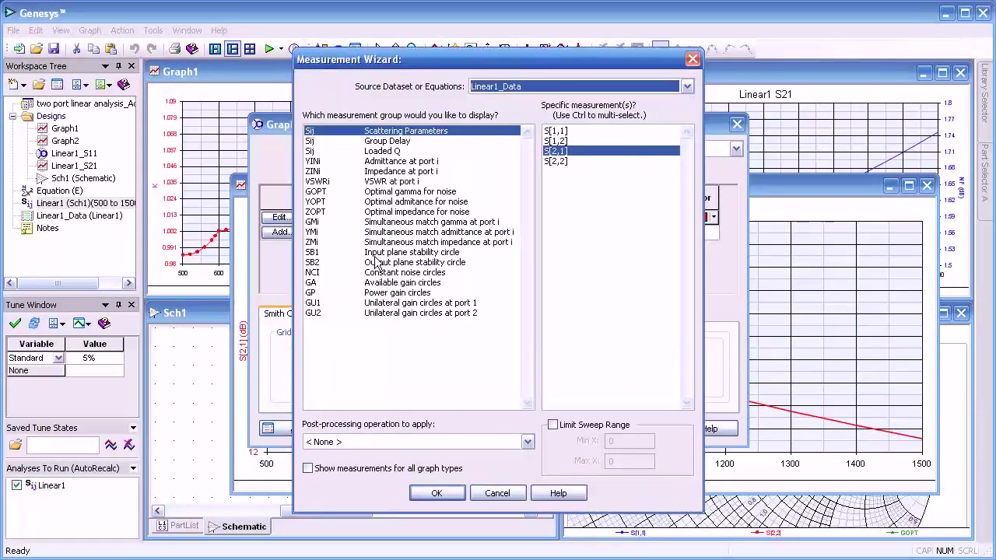
left_click(416, 303)
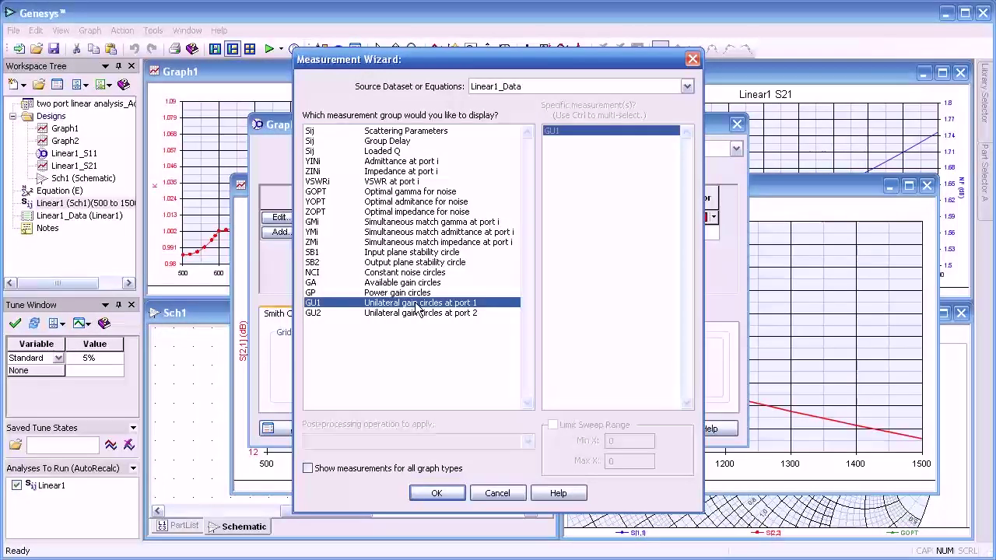
left_click(436, 494)
left_click(405, 232)
left_click(403, 232)
left_click(401, 242)
left_click(500, 234)
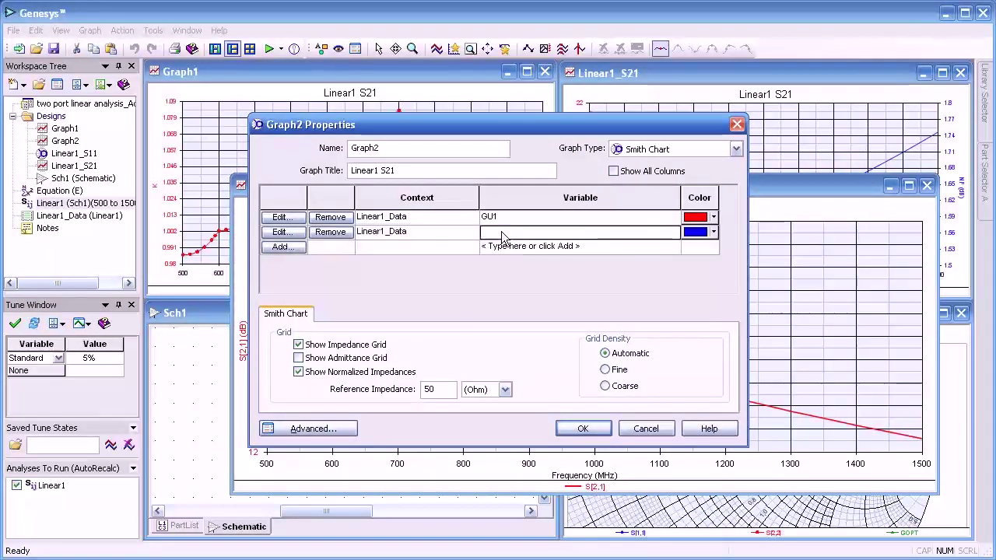
type("gu2")
key("Return")
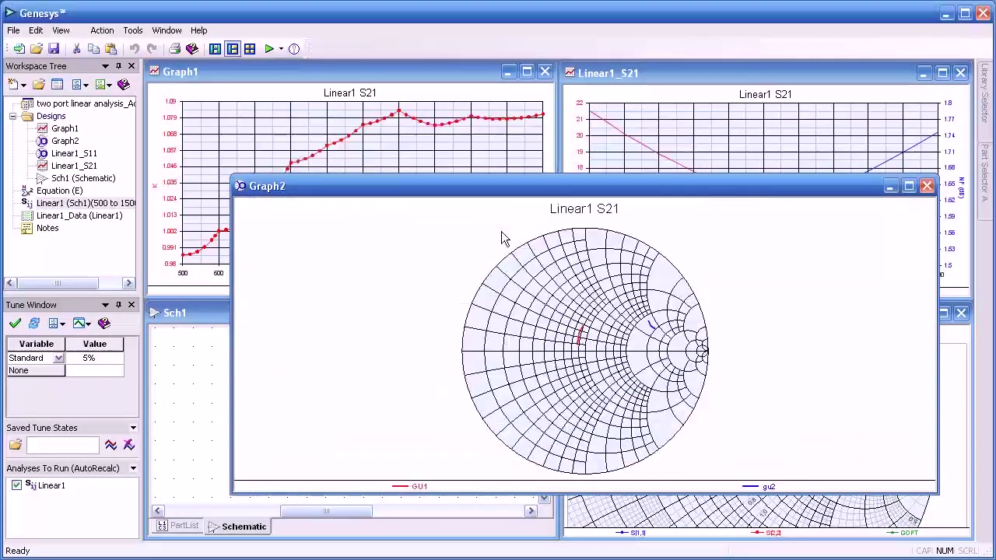
Maximize Graph2 and place markers on GU1 at 720MHz and gu2 at 970MHz
left_click(911, 187)
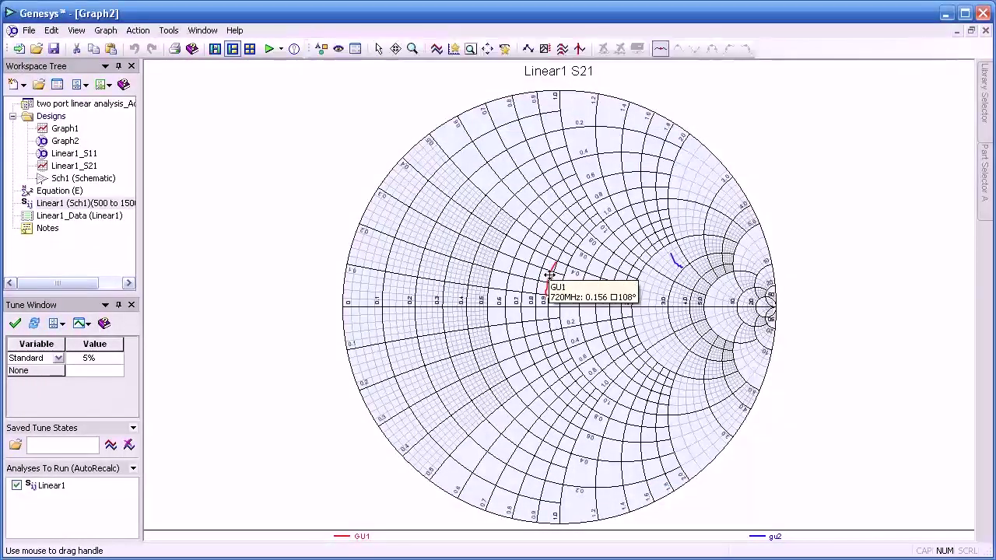
left_click(549, 276)
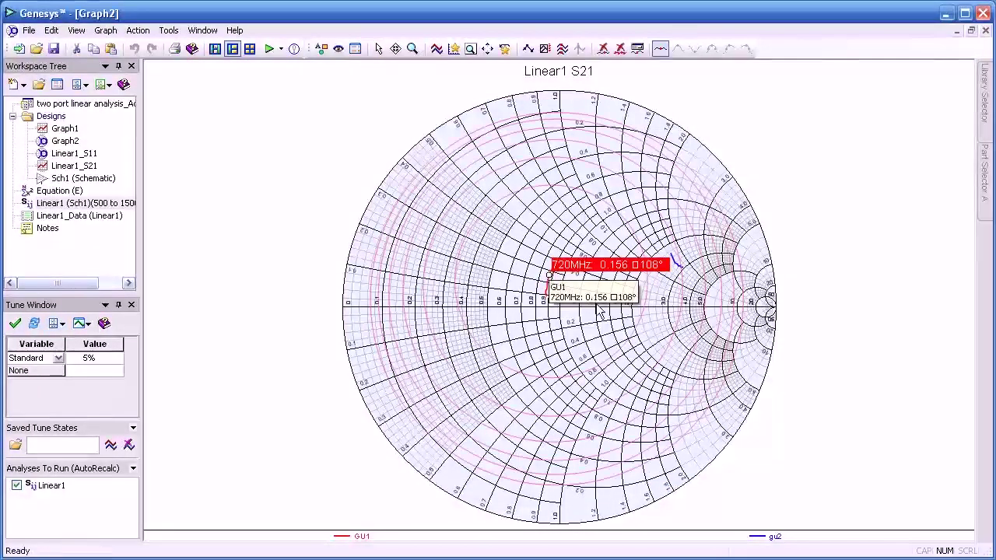
left_click(673, 263)
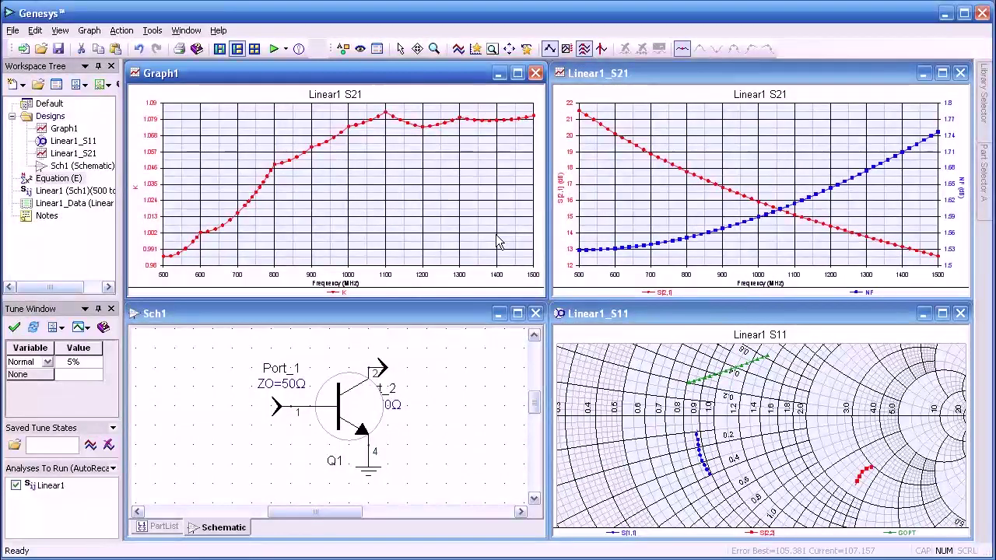
Add a schematic design named 'match', then move its window up and zoom in
left_click(11, 116)
right_click(21, 121)
mouse_move(46, 123)
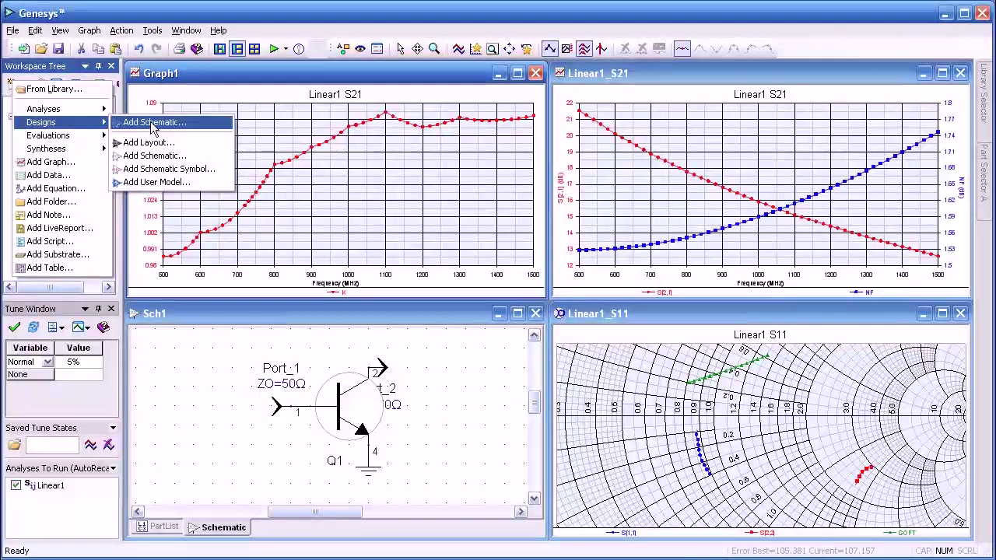
left_click(178, 123)
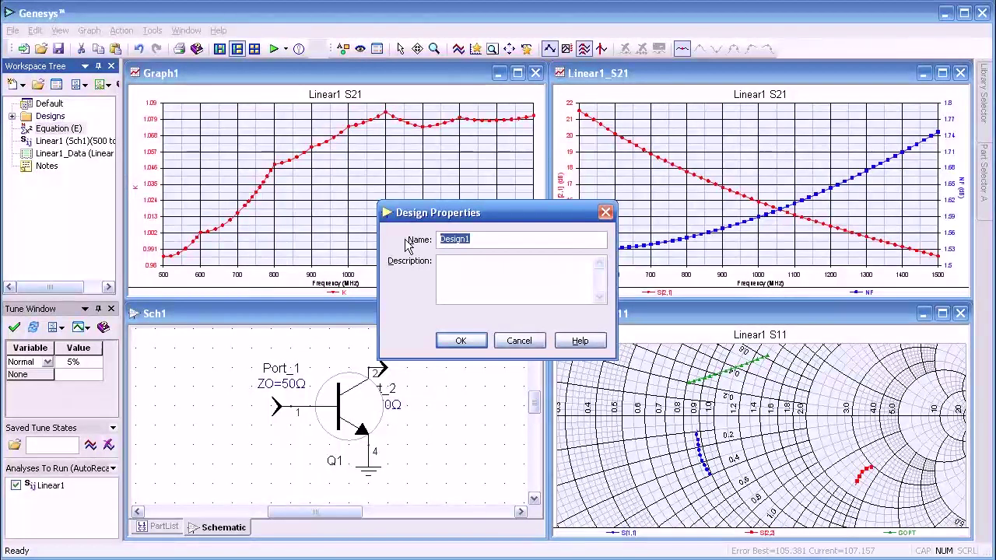
type("match")
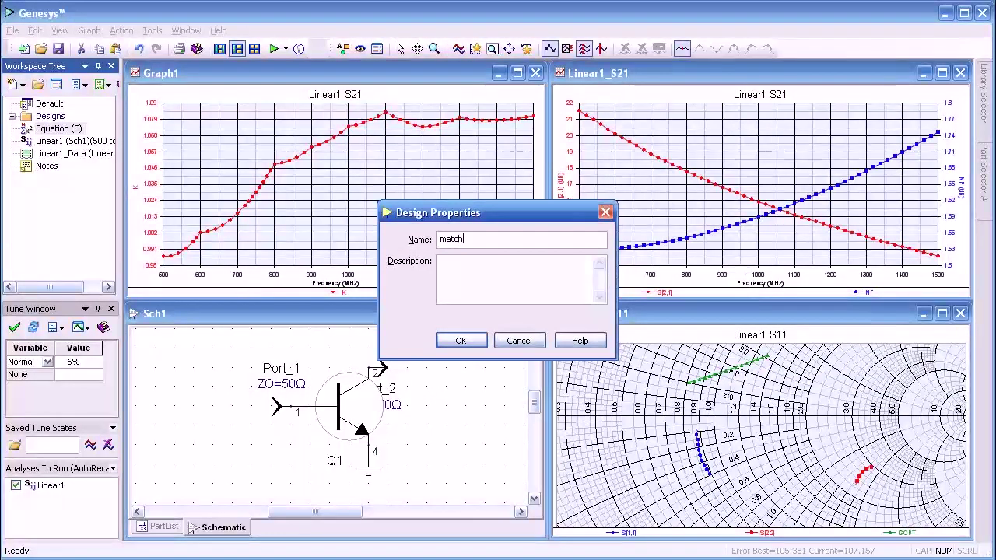
key("Return")
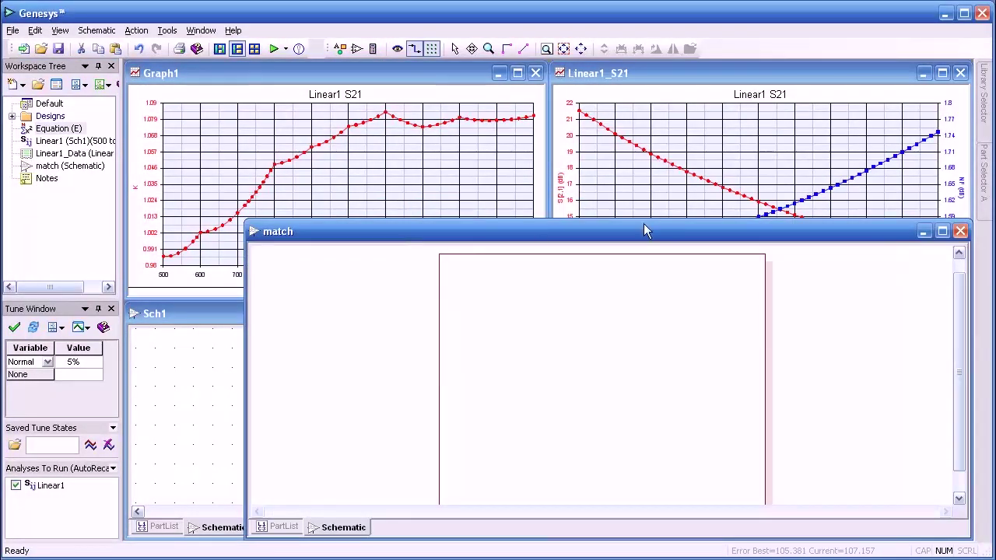
left_click_drag(643, 224, 623, 127)
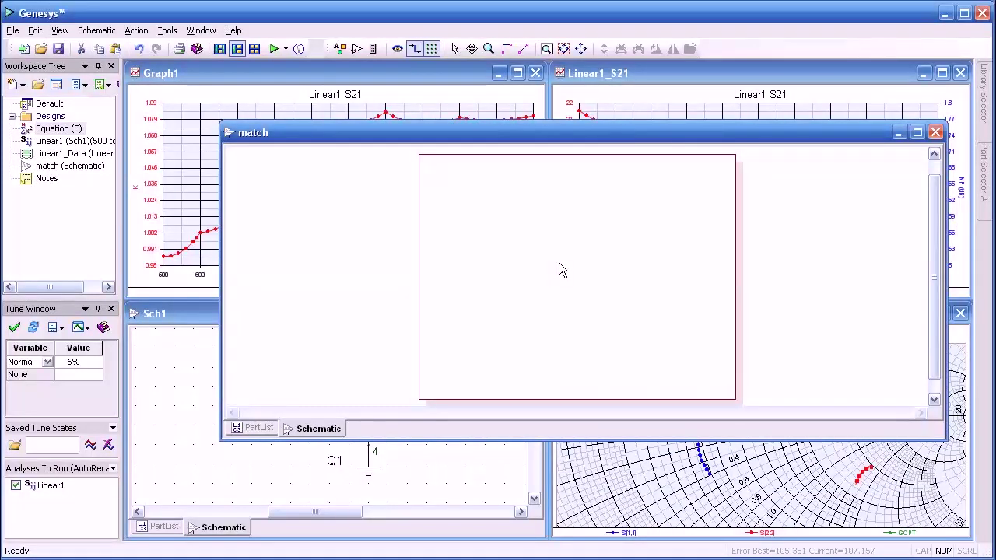
scroll(558, 270, "up", 2)
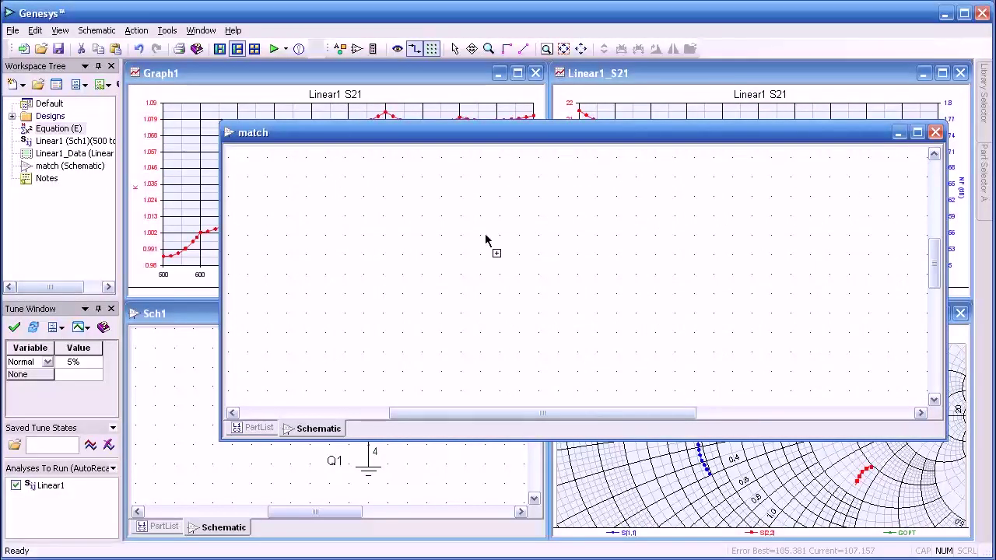
Place series inductors L1 and L2, grounded shunt capacitors C1 and C2, and Port_1
left_click(511, 235)
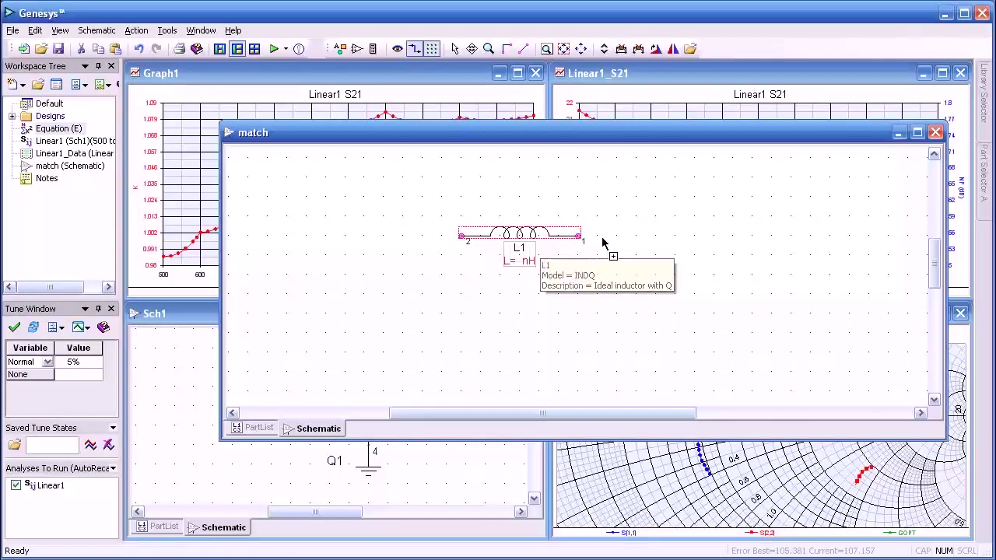
key("l")
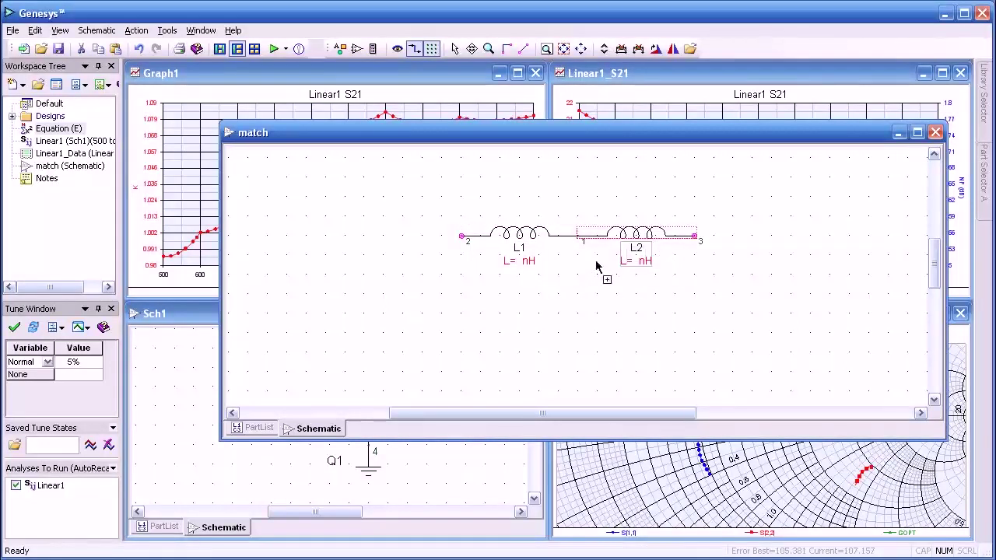
key("c")
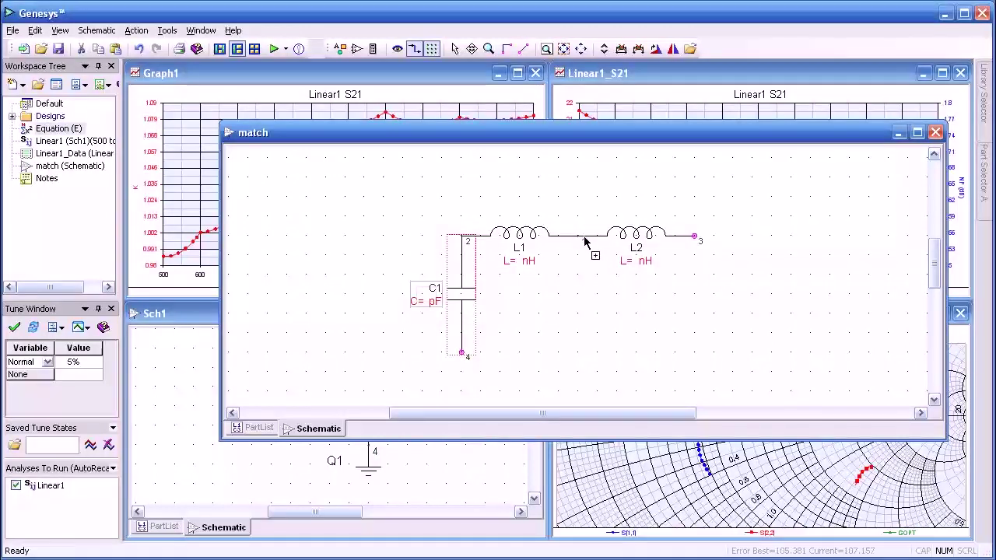
key("c")
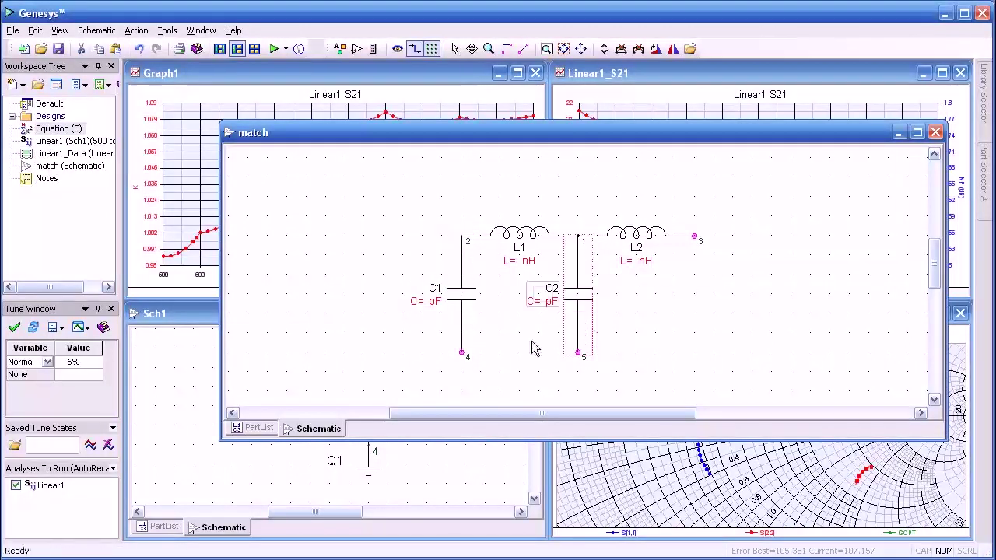
key("g")
key("g")
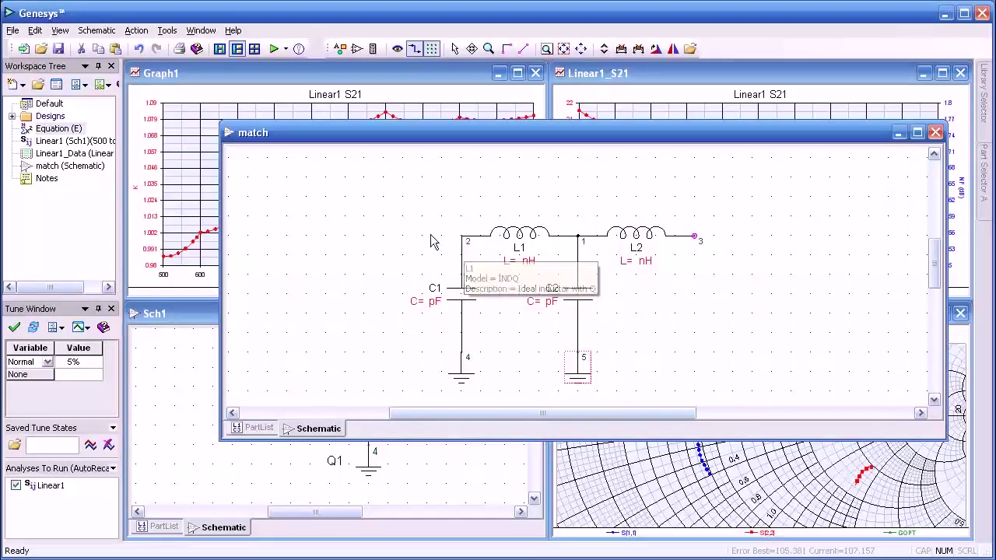
key("p")
left_click_drag(437, 235, 395, 235)
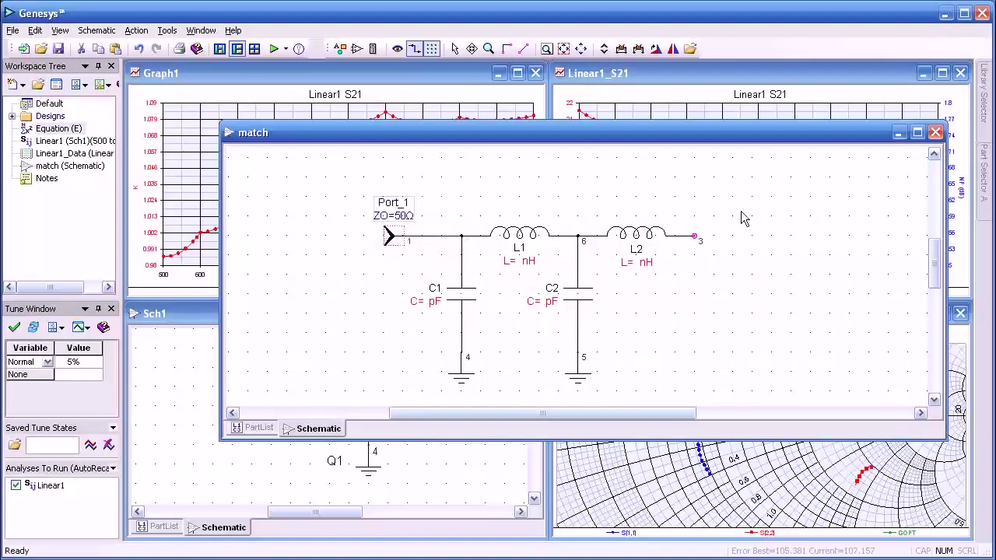
Add Port_2 at L2's open end and set L1 to 17 nH
key("p")
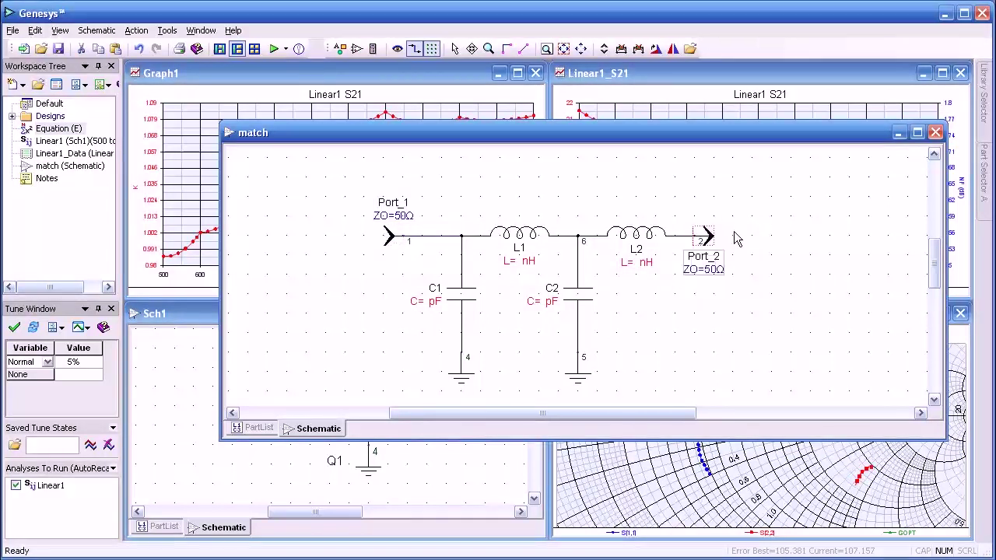
double_click(519, 234)
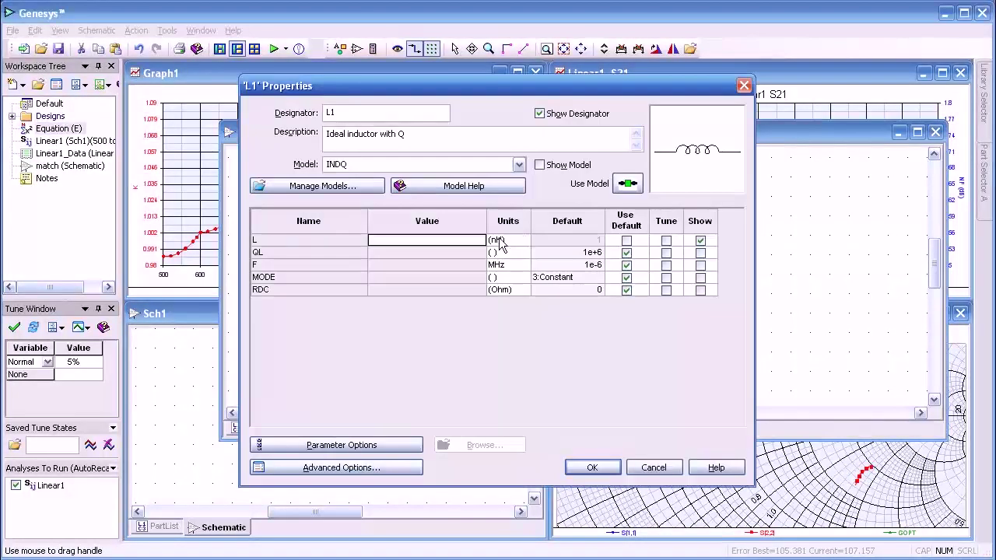
type("17")
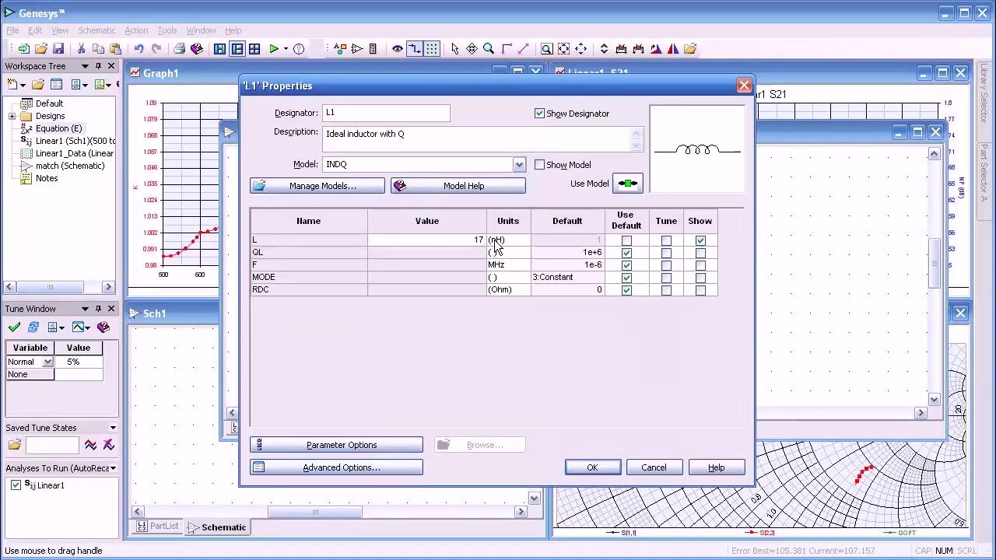
key("Return")
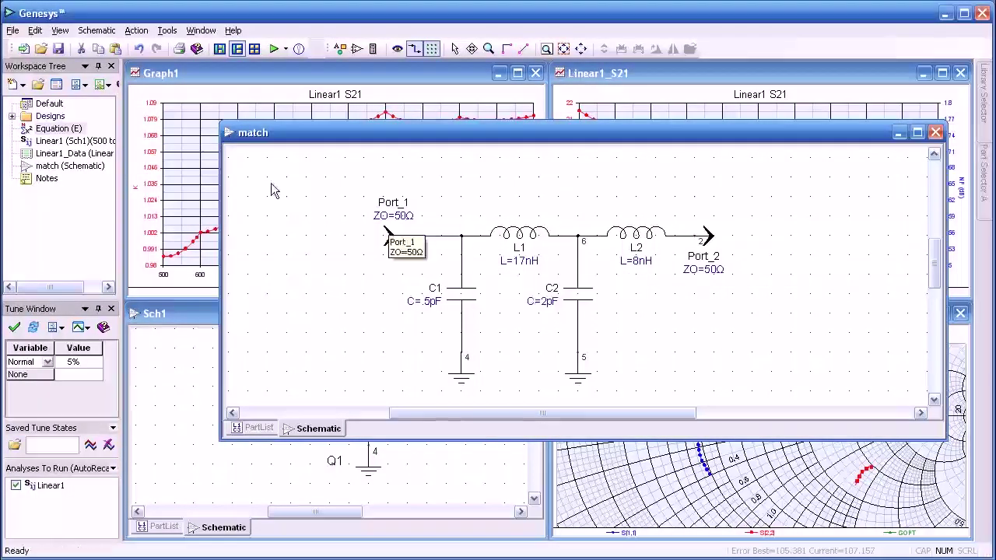
Add a Linear2 analysis that analyzes the match design instead of Sch1
left_click(17, 84)
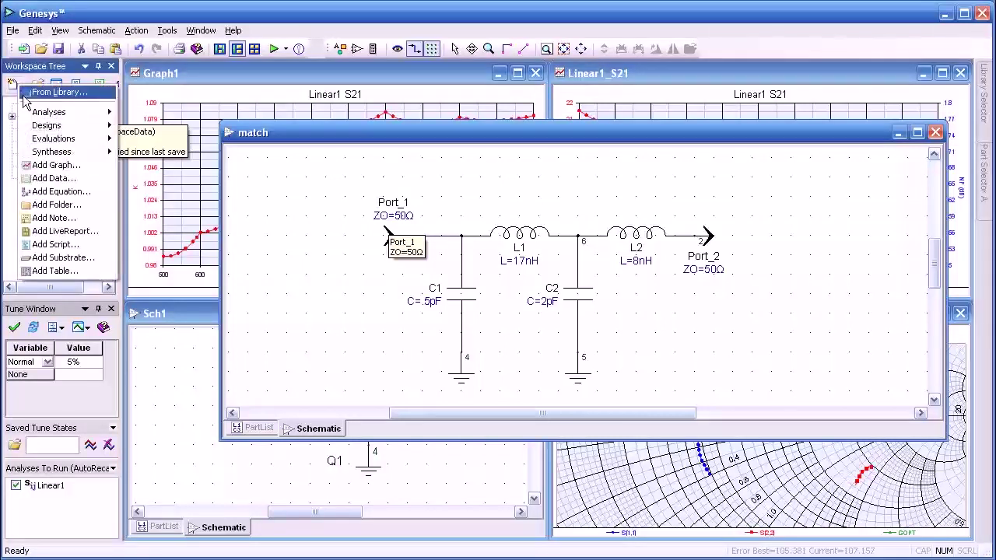
mouse_move(36, 114)
left_click(177, 110)
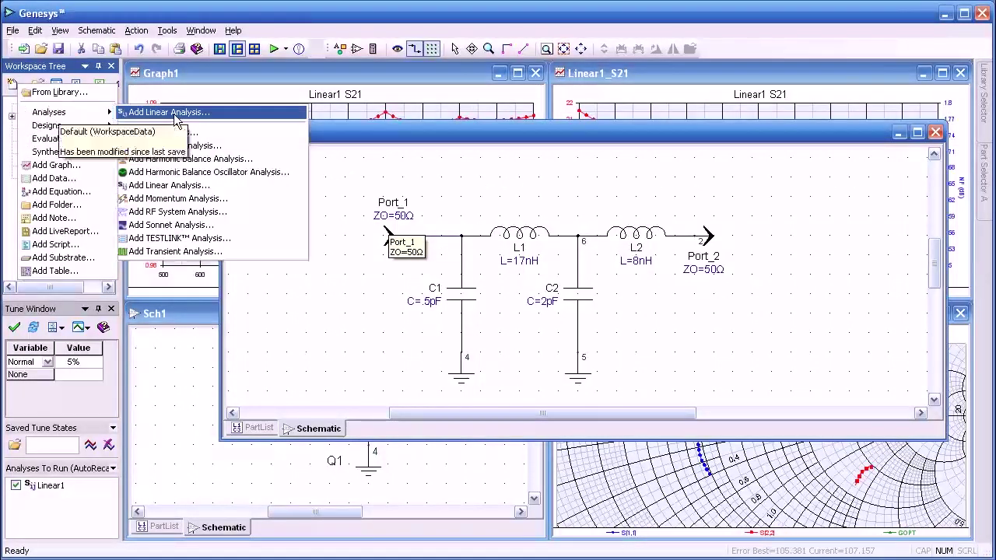
left_click(427, 151)
left_click(535, 171)
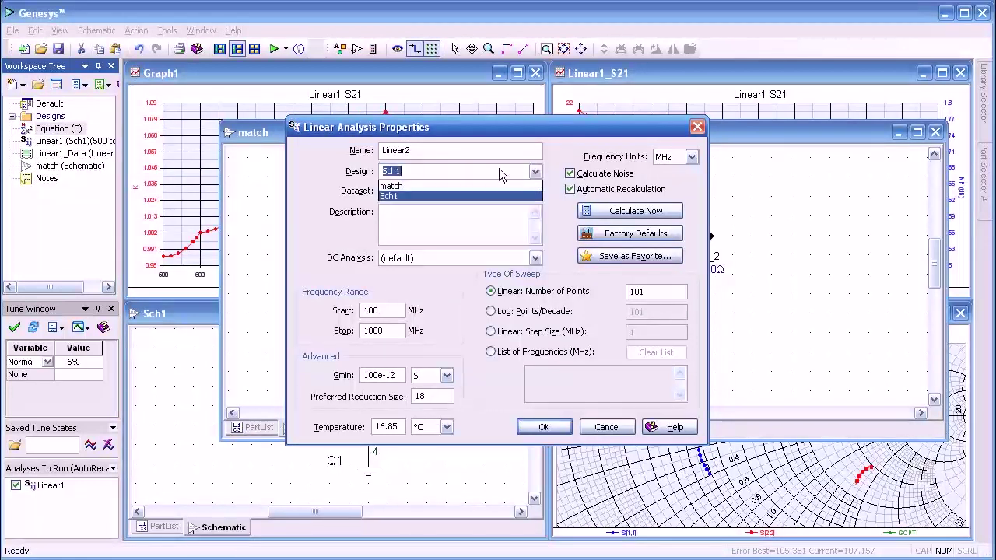
left_click(392, 186)
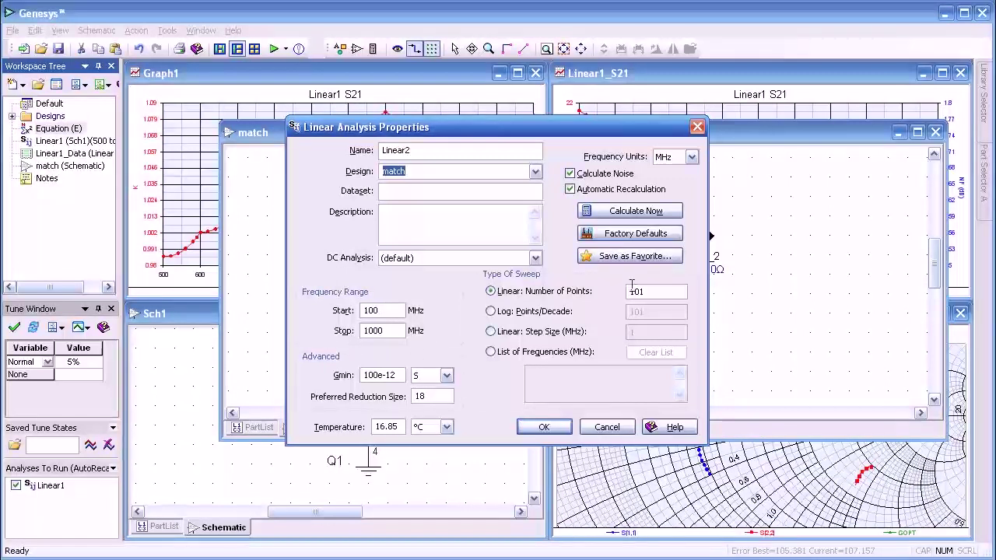
left_click(544, 429)
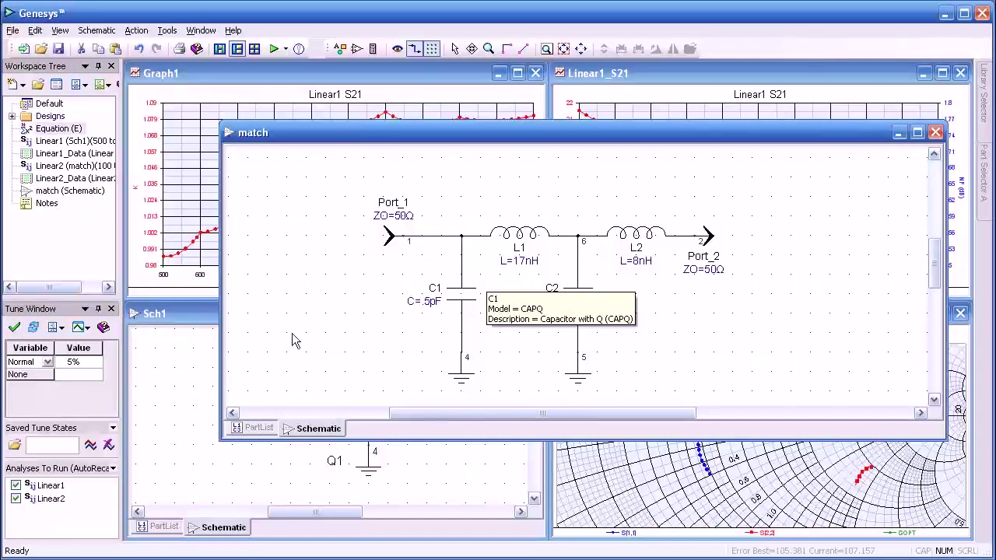
Plot Linear2's S[2,1] on a new graph, close it, then select the whole match circuit
right_click(709, 237)
mouse_move(712, 245)
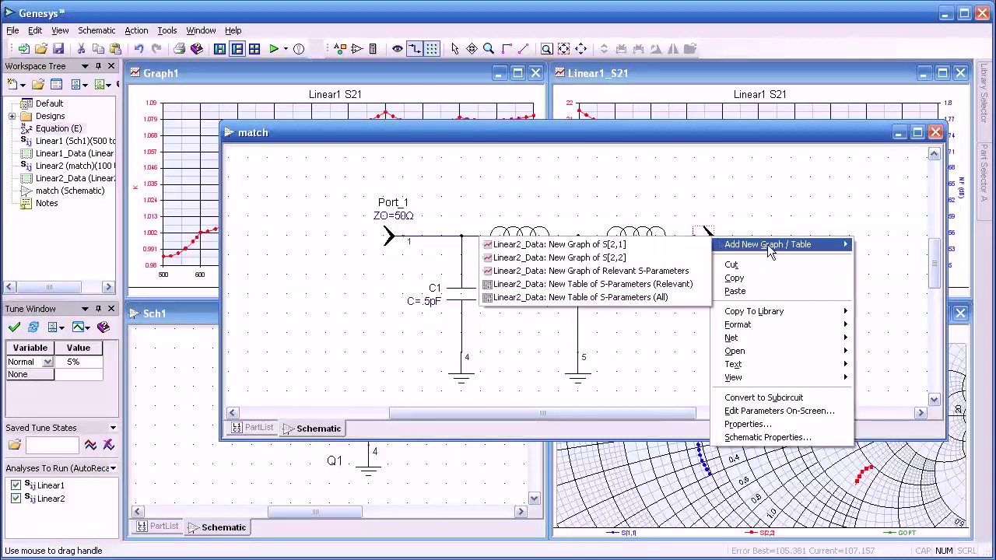
left_click(673, 244)
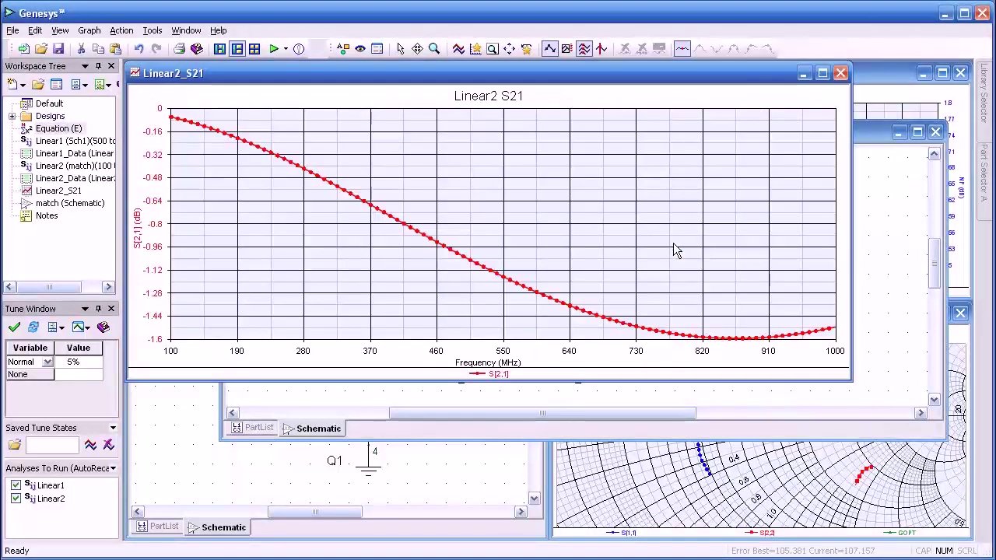
left_click(840, 72)
left_click_drag(763, 134, 746, 166)
left_click_drag(385, 213, 690, 434)
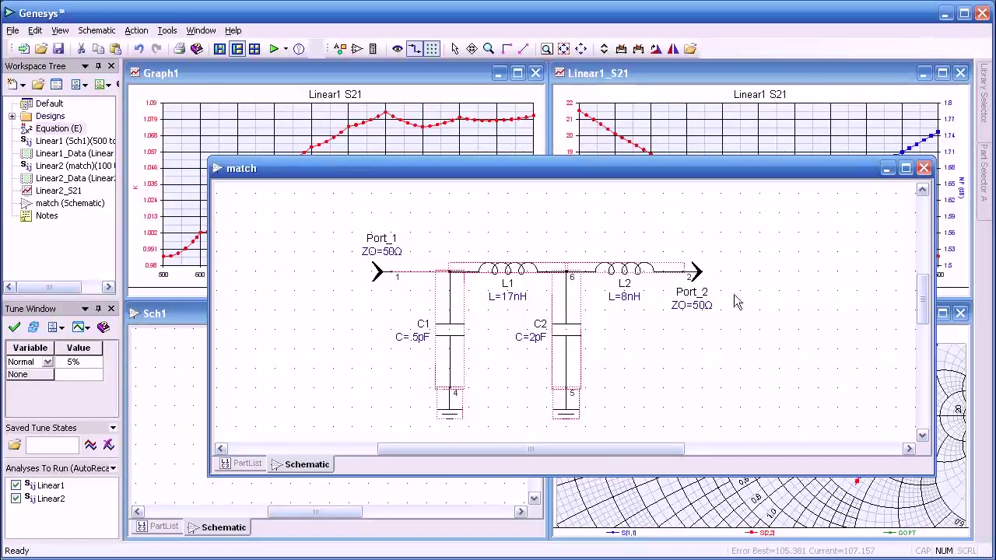
Close the match schematic, maximize Sch1, and move Port_2 to the right of the transistor
left_click(924, 168)
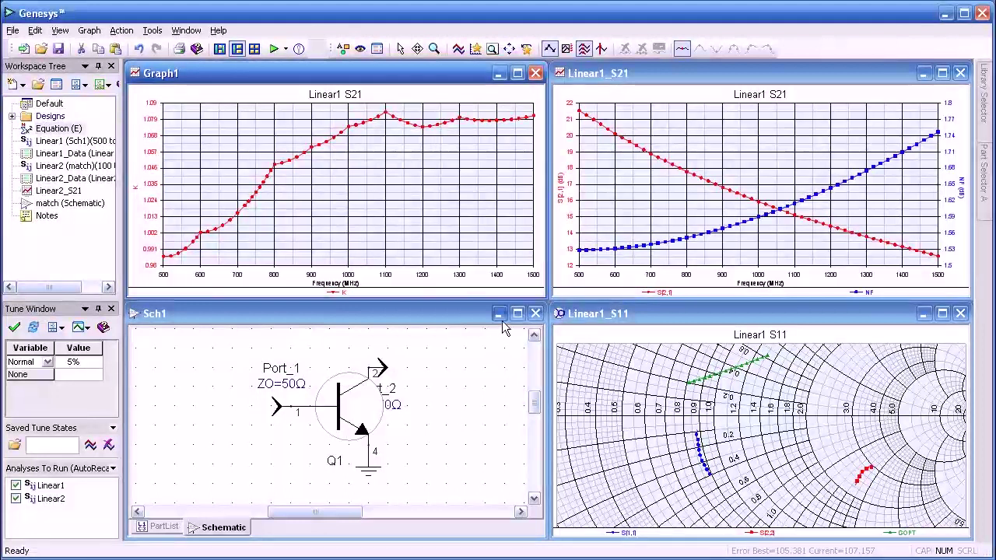
left_click(516, 314)
left_click(517, 314)
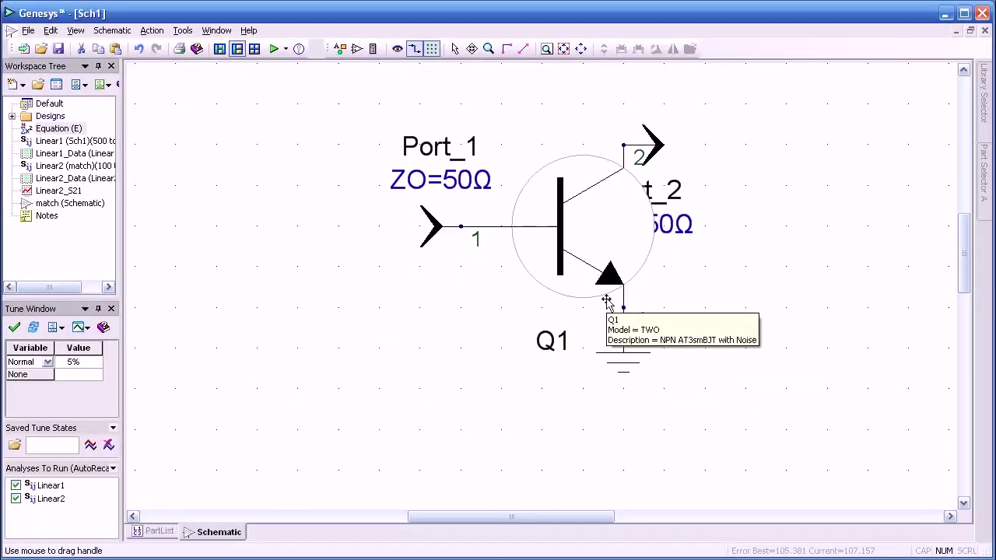
scroll(623, 309, "down", 2)
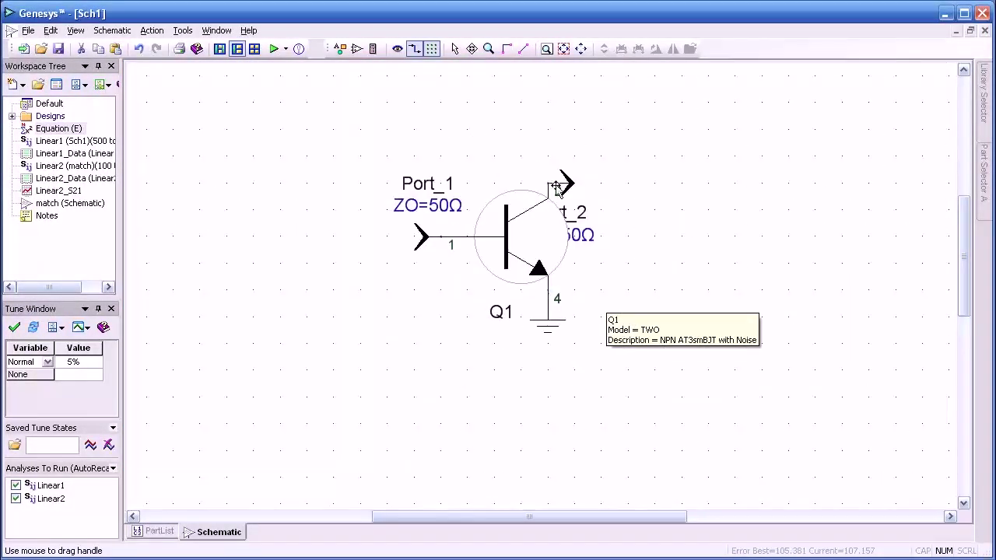
left_click_drag(568, 182, 899, 185)
Place a Linear 2-Port S-Param dataset block D1, wiring Q1 pin 3 to pin 1 and Port_2 to pin 2
left_click(356, 50)
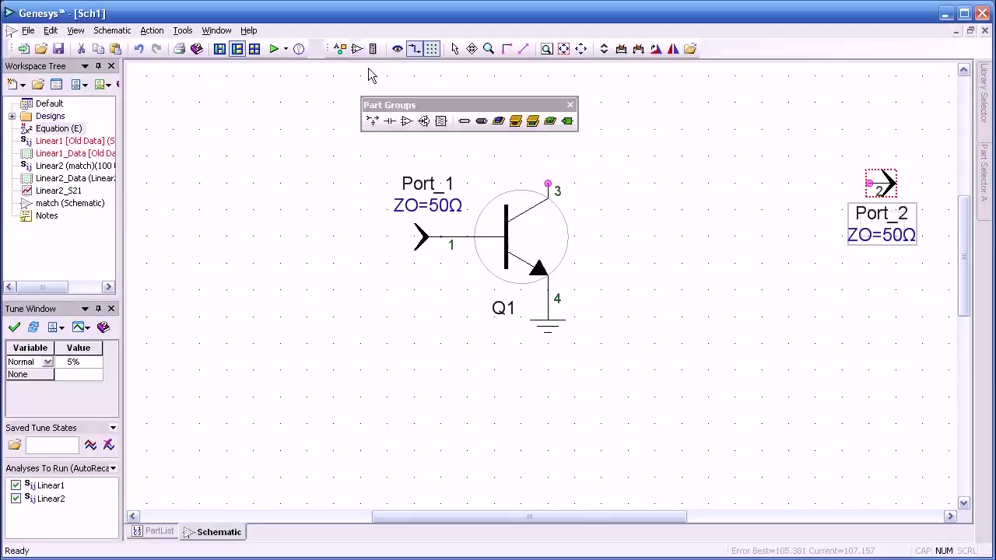
left_click(406, 122)
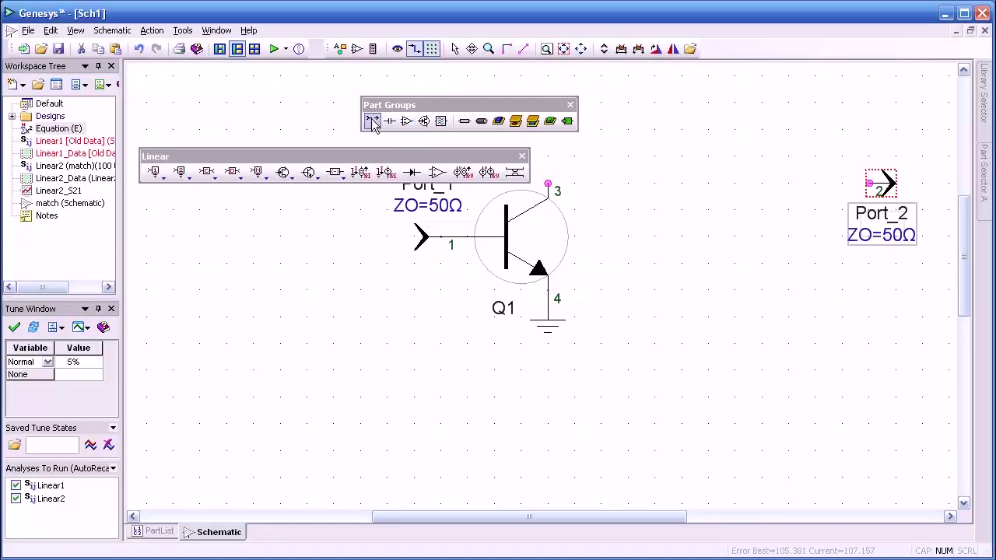
left_click(234, 176)
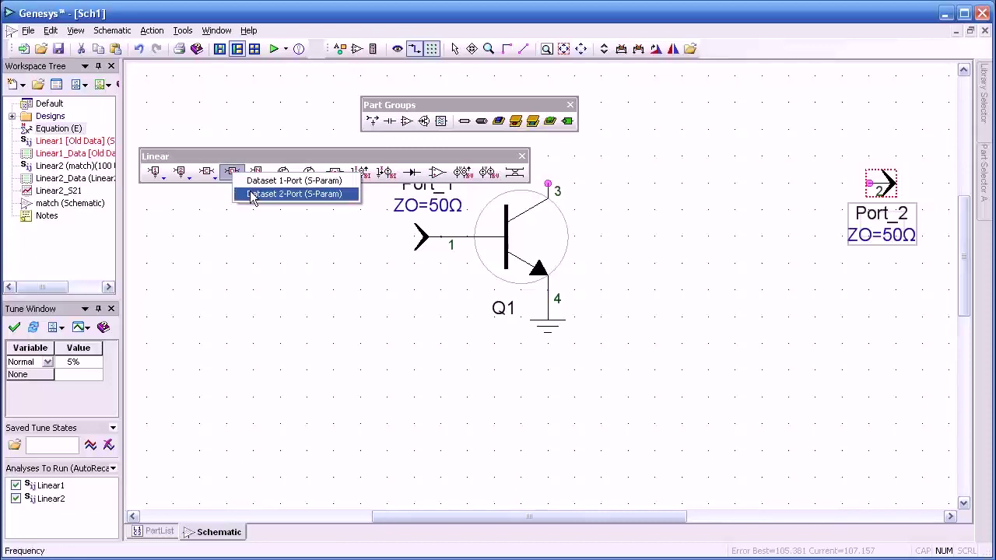
left_click(257, 194)
left_click(631, 194)
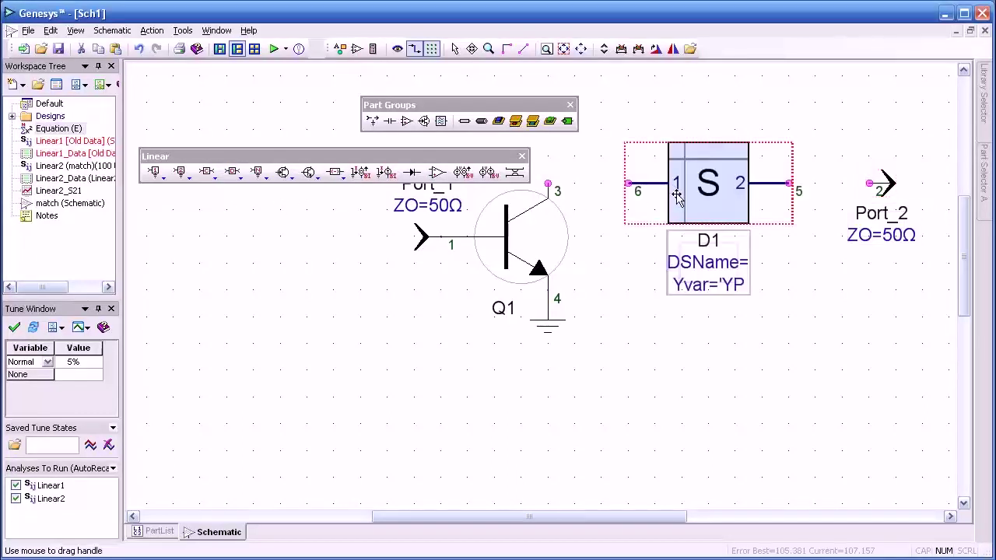
left_click_drag(628, 191, 548, 185)
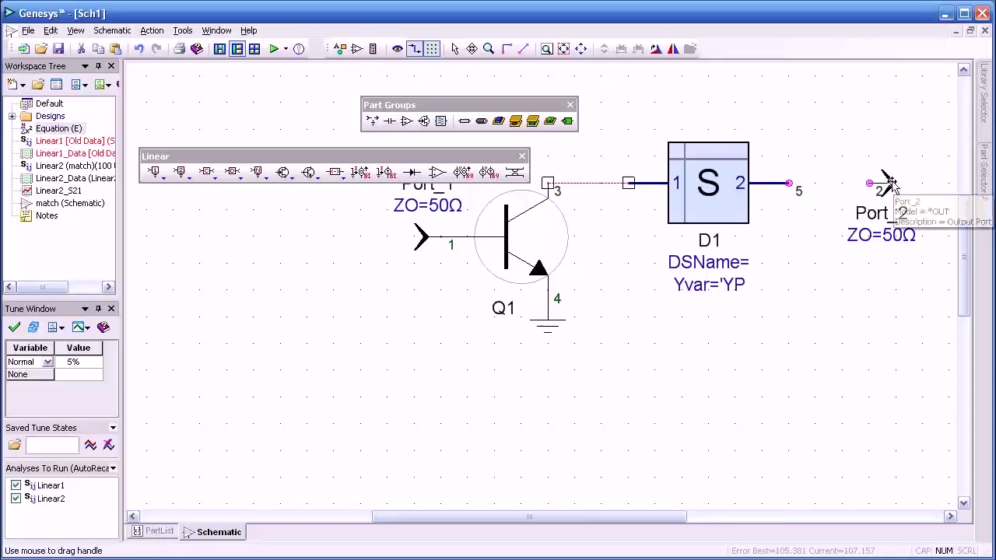
left_click_drag(873, 183, 812, 183)
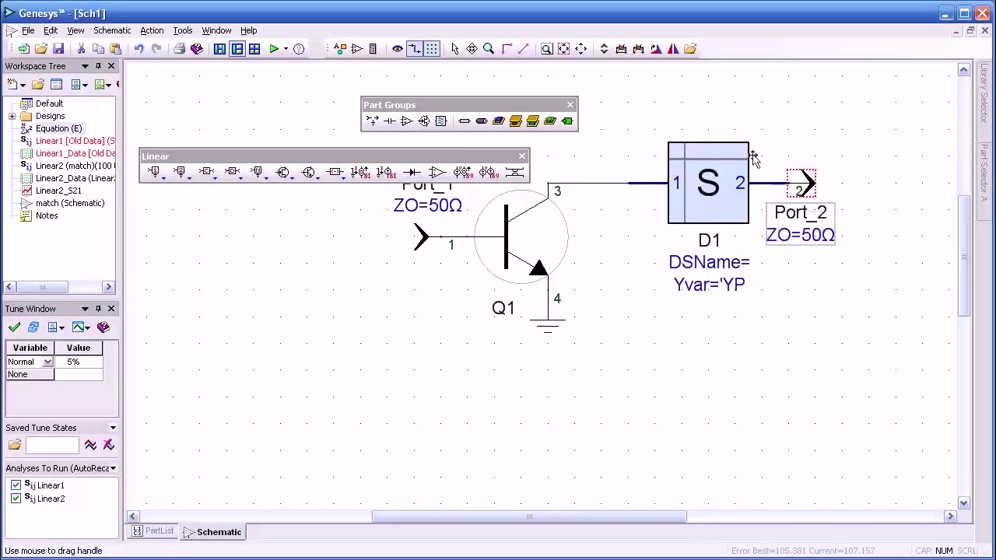
In D1's Advanced Options, enable Use Subnetwork 'match', confirm, and close the part toolbars
double_click(723, 191)
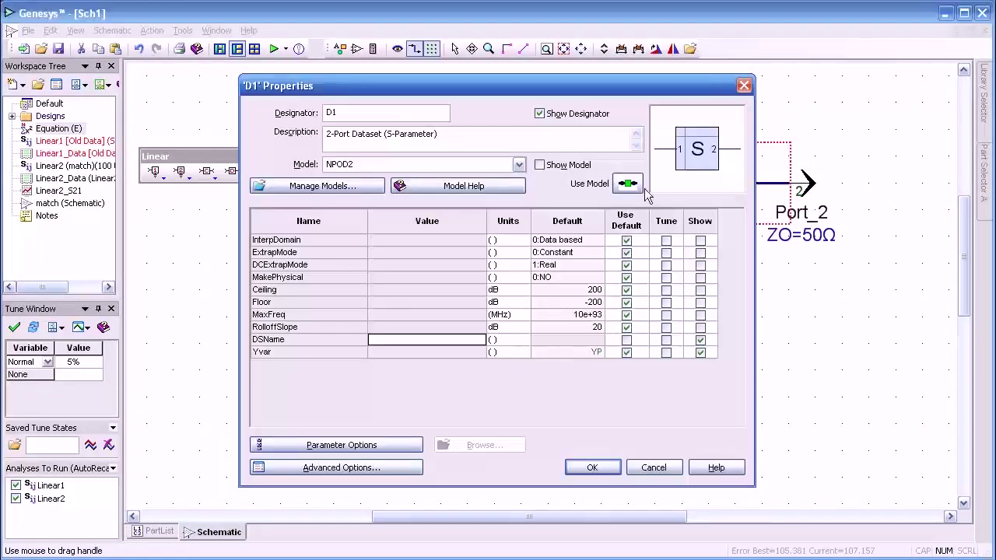
left_click(354, 469)
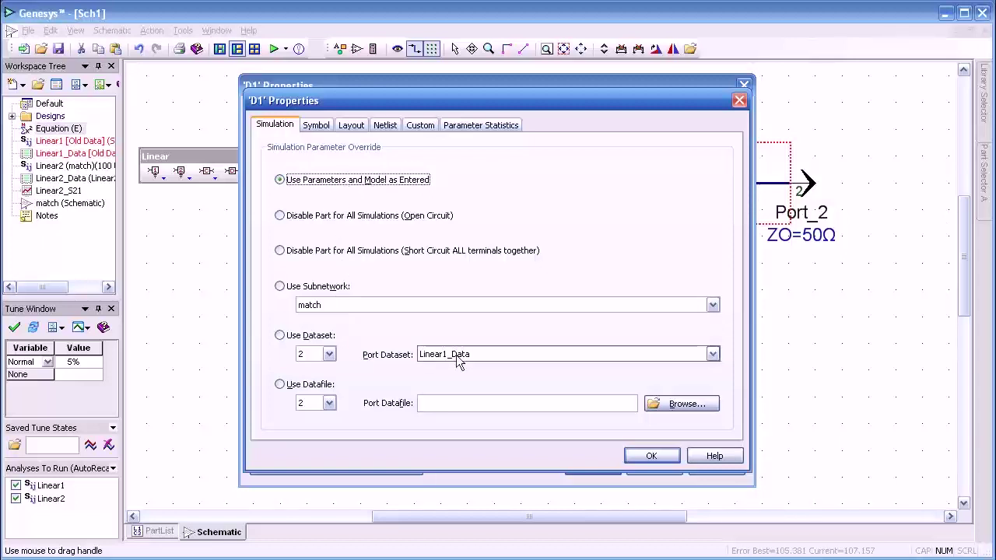
left_click(280, 286)
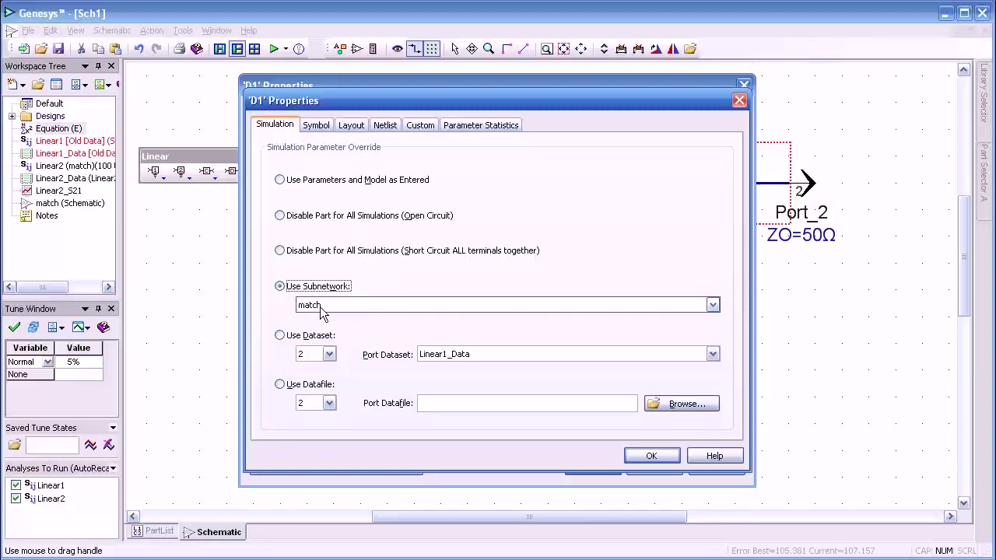
left_click(644, 455)
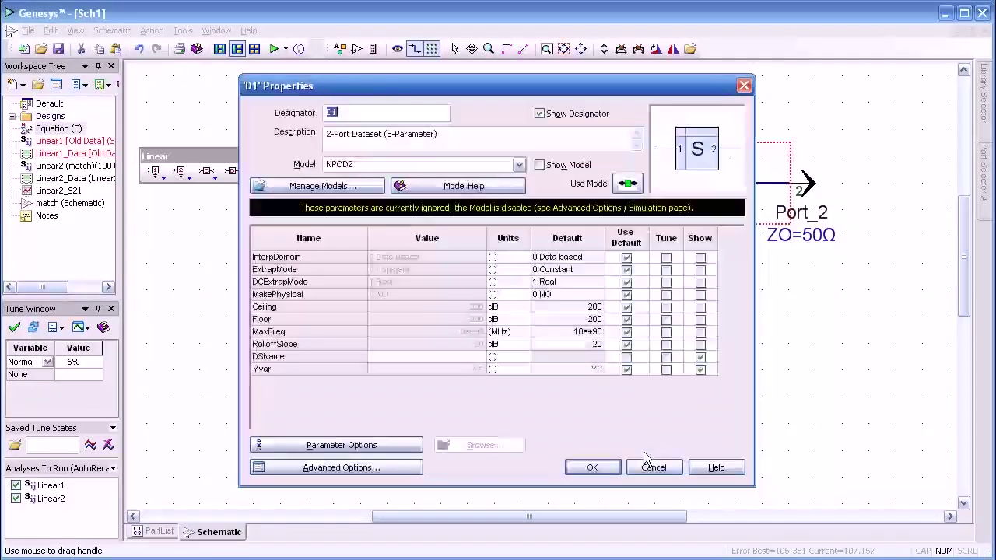
left_click(592, 466)
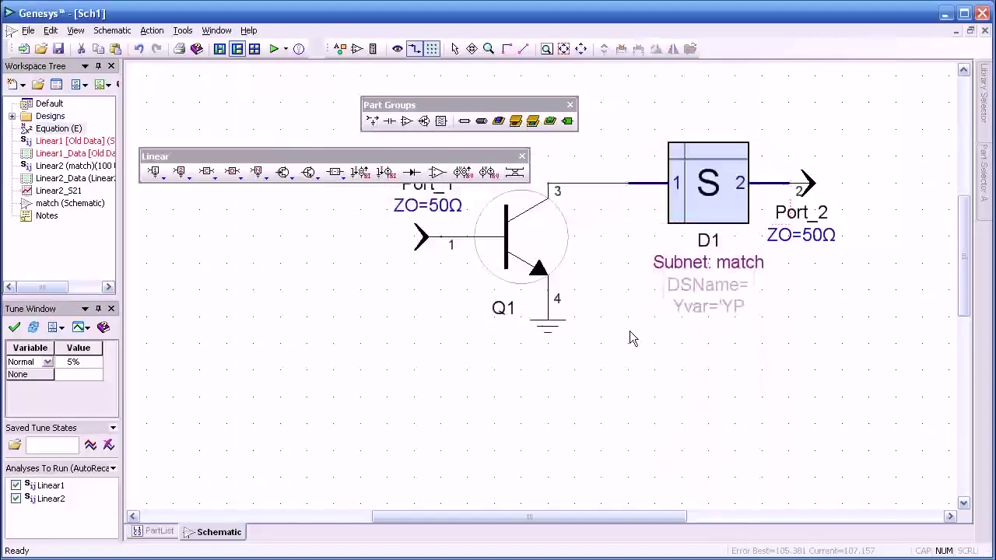
left_click(569, 105)
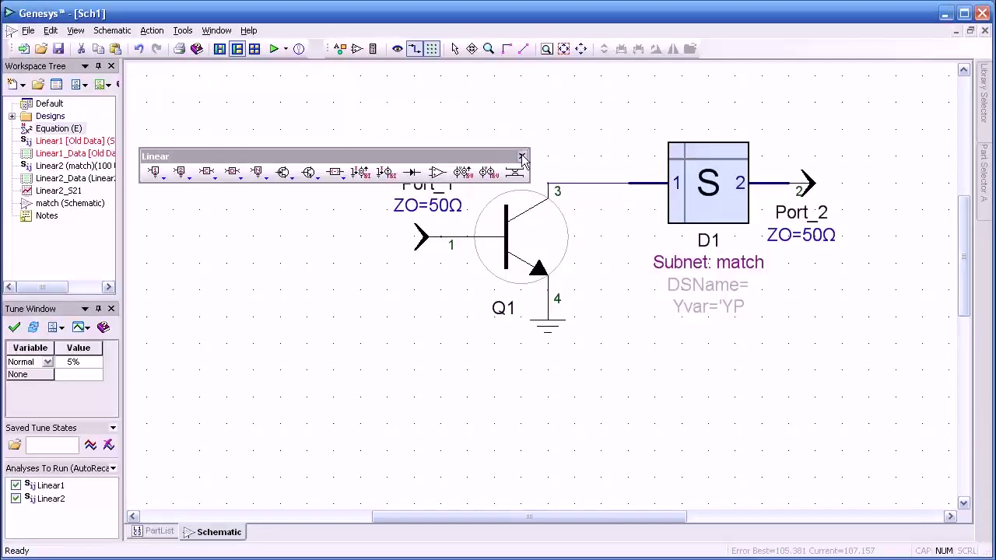
left_click(521, 155)
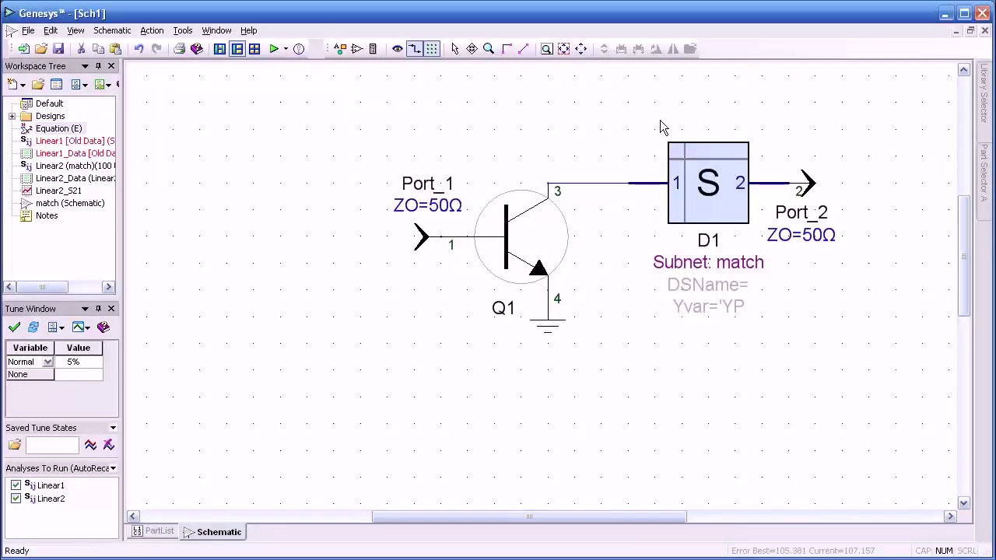
Rerun the analysis, restore the tiled windows, and select the Linear1_S11 Smith chart
scroll(660, 120, "up", 1)
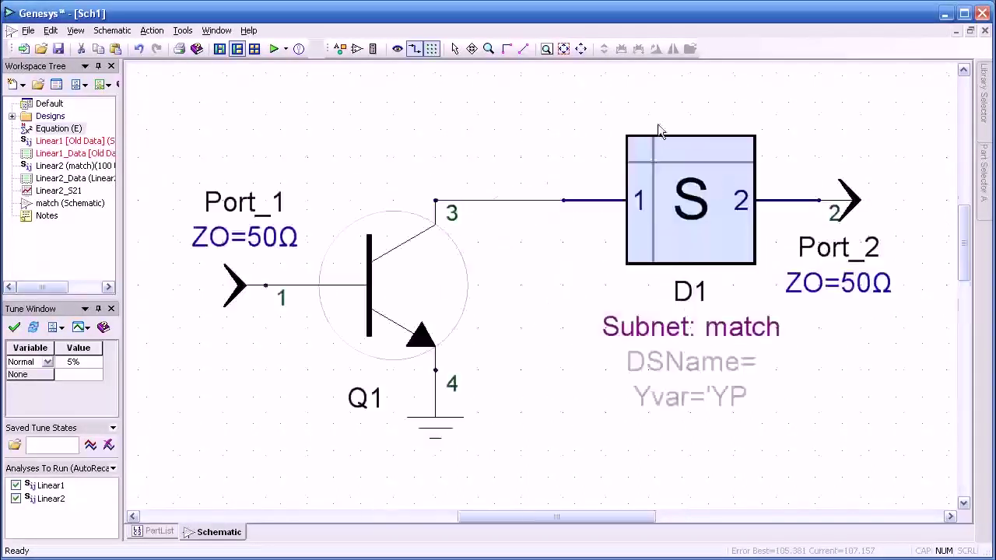
left_click(274, 48)
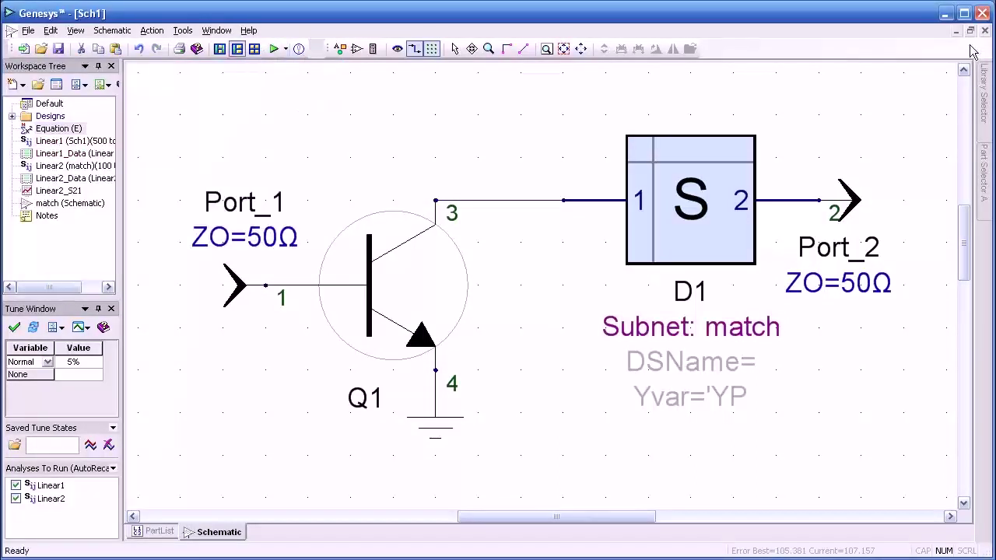
left_click(970, 30)
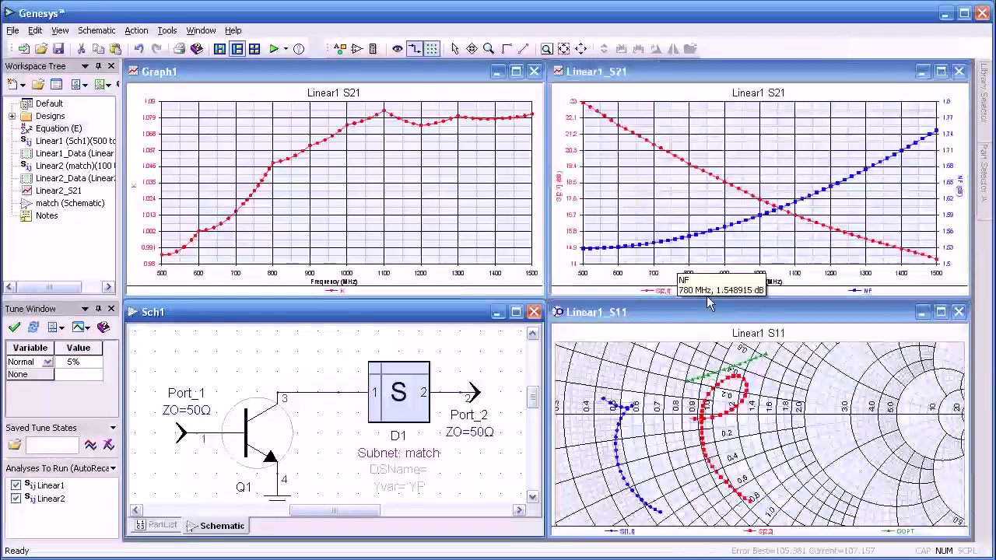
left_click(766, 421)
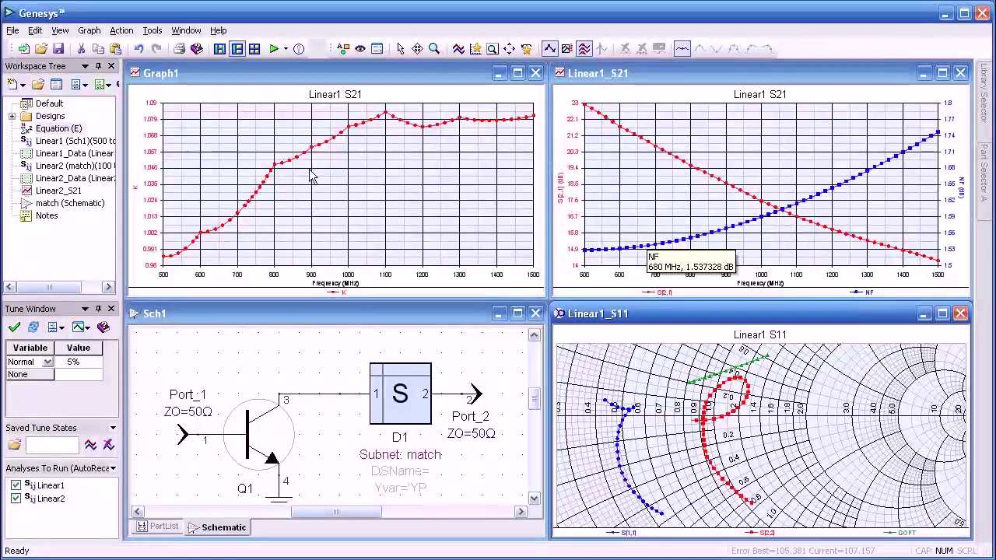
left_click(33, 155)
double_click(33, 155)
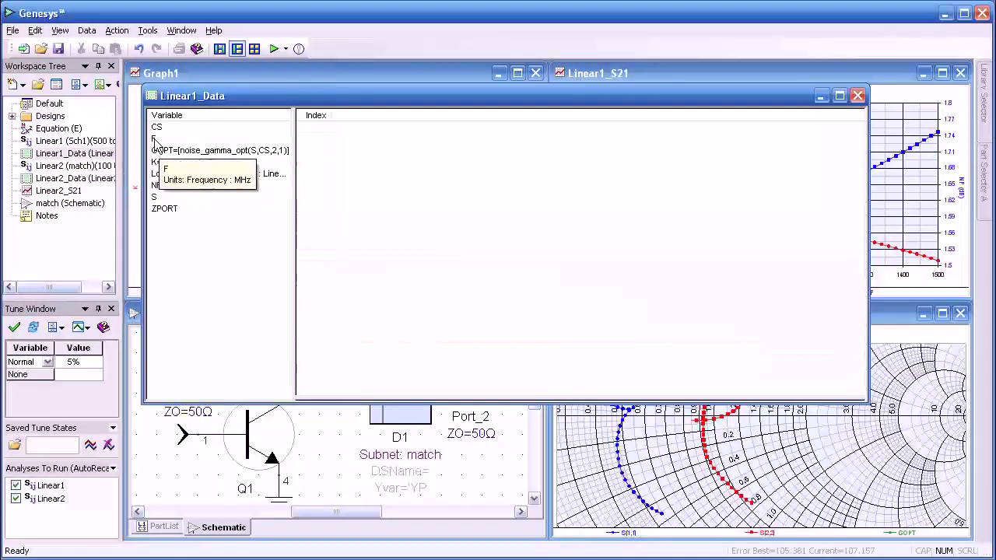
left_click(158, 196)
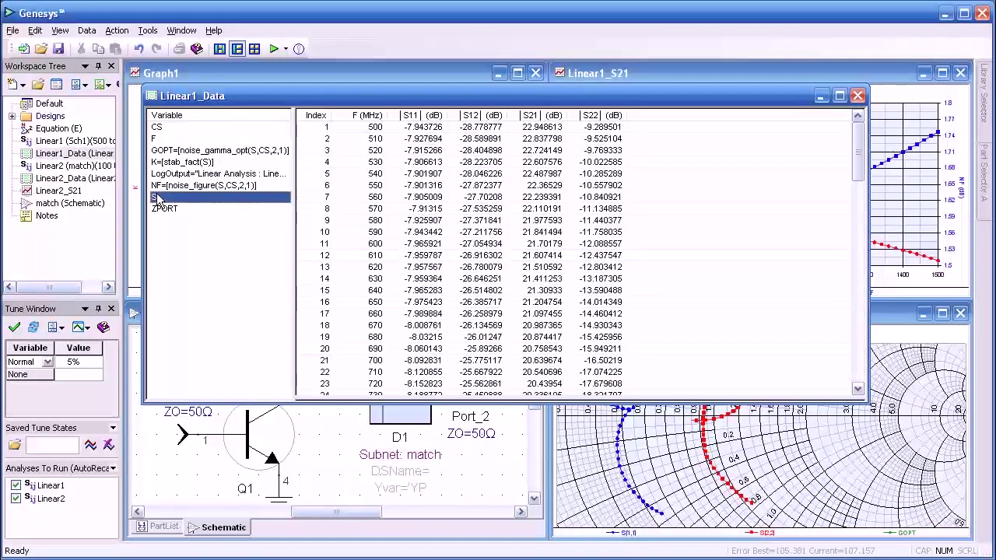
right_click(231, 204)
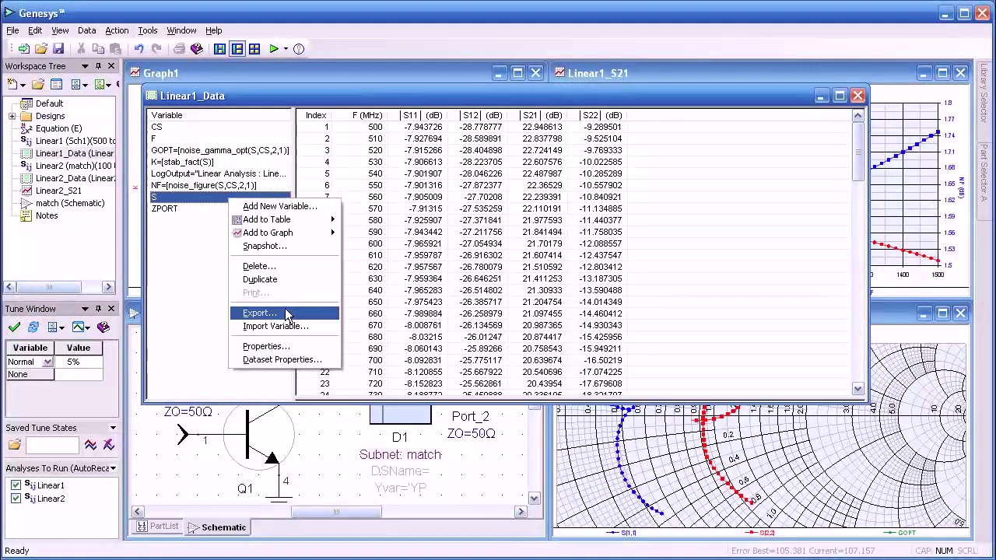
left_click(854, 98)
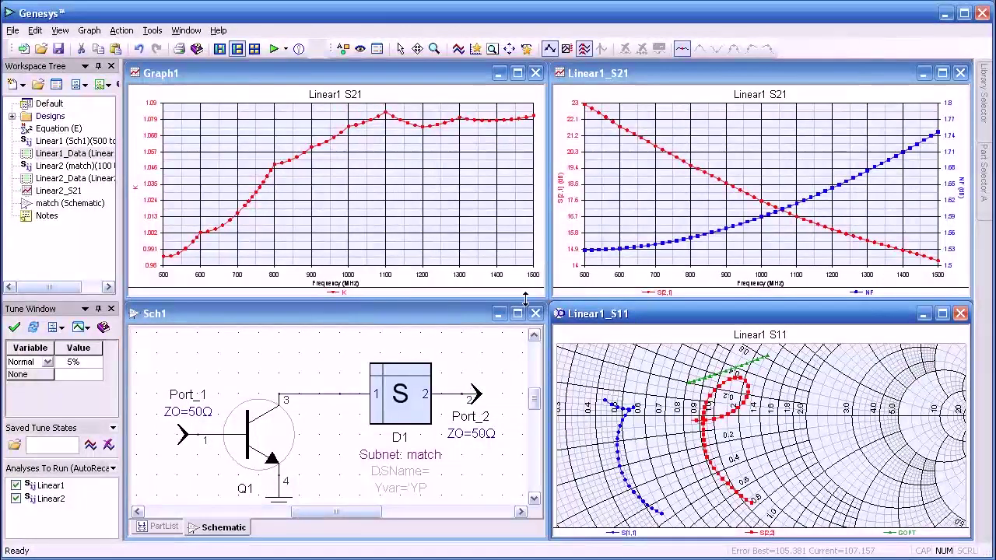